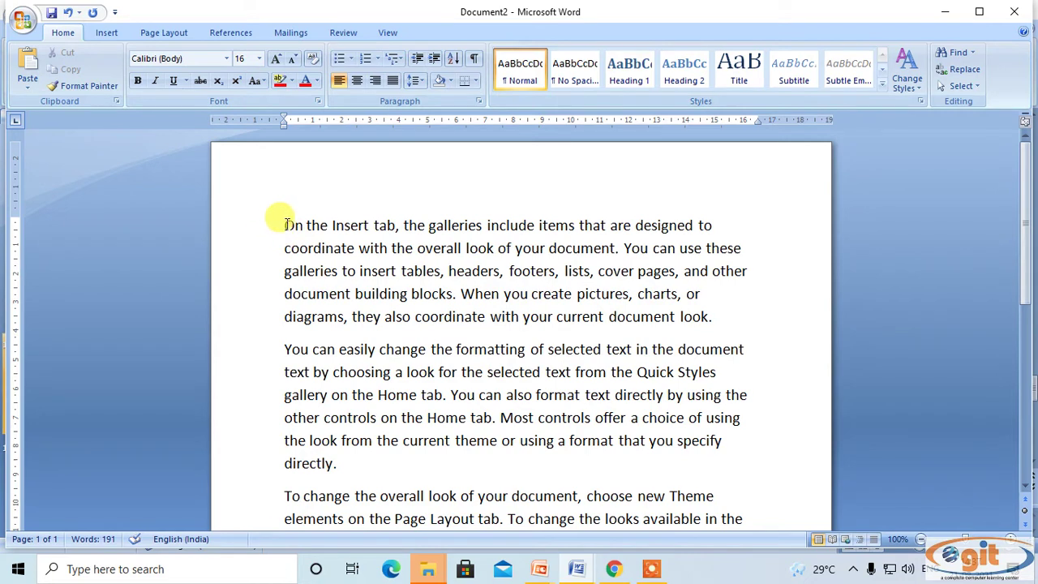
- Look through the document's paragraphs and the closing GIT lines, placing the cursor at several line beginnings
{"action": "scroll", "coordinate": [280, 219], "scroll_direction": "down", "scroll_amount": 5}
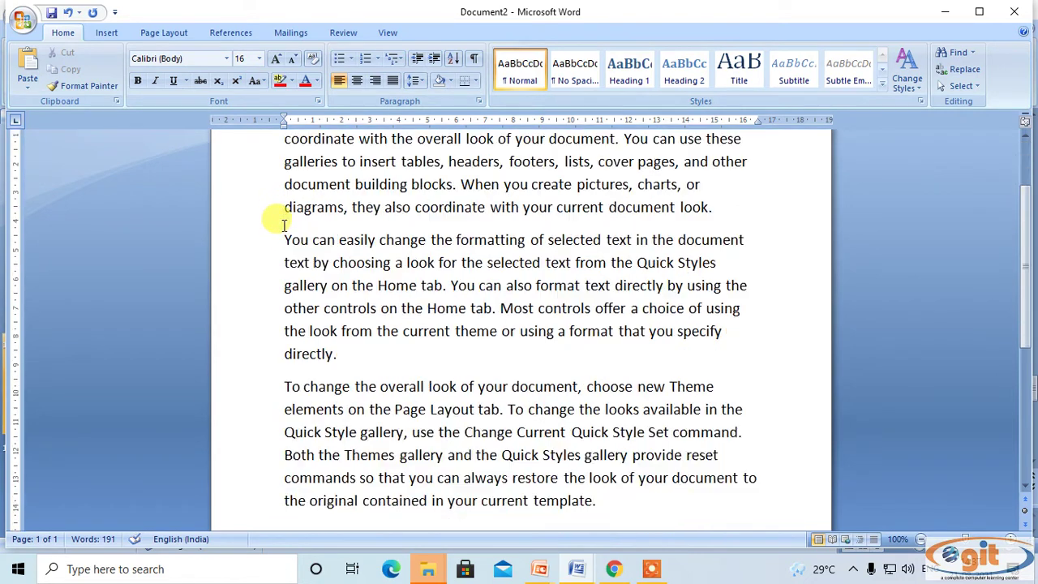
{"action": "left_click", "coordinate": [285, 373]}
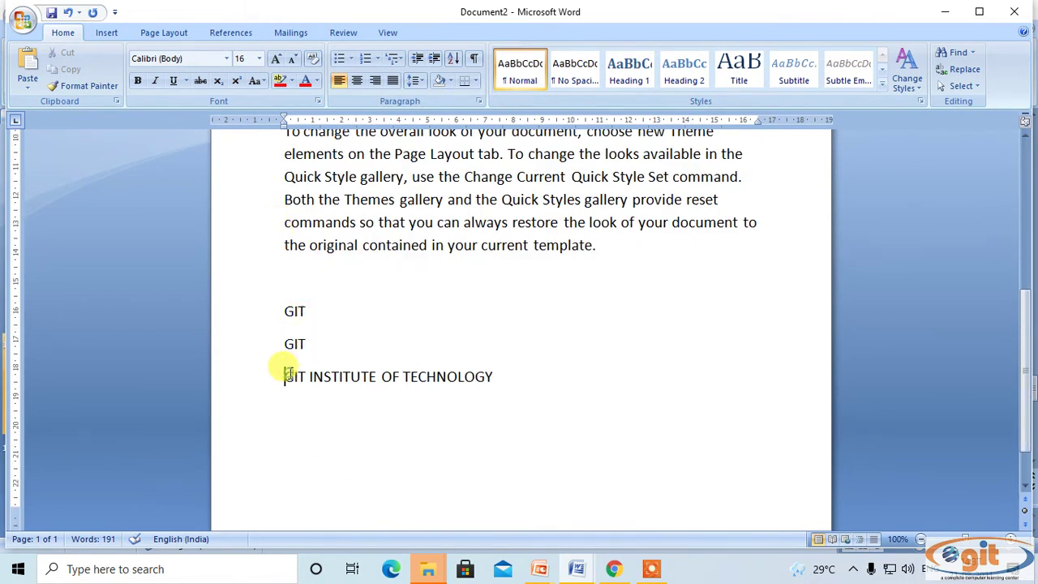
{"action": "scroll", "coordinate": [343, 332], "scroll_direction": "up", "scroll_amount": 5}
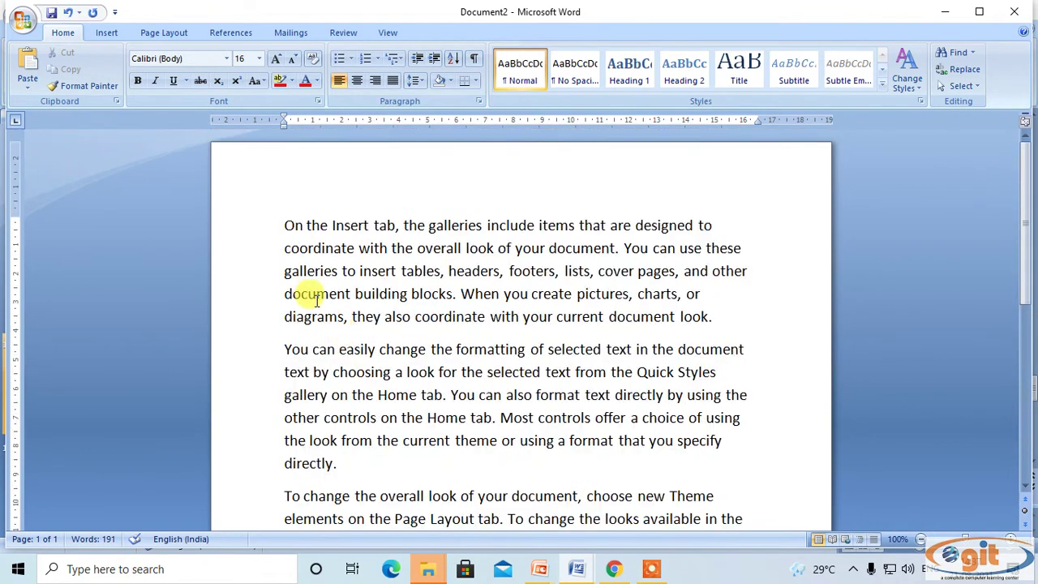
{"action": "left_click", "coordinate": [284, 226]}
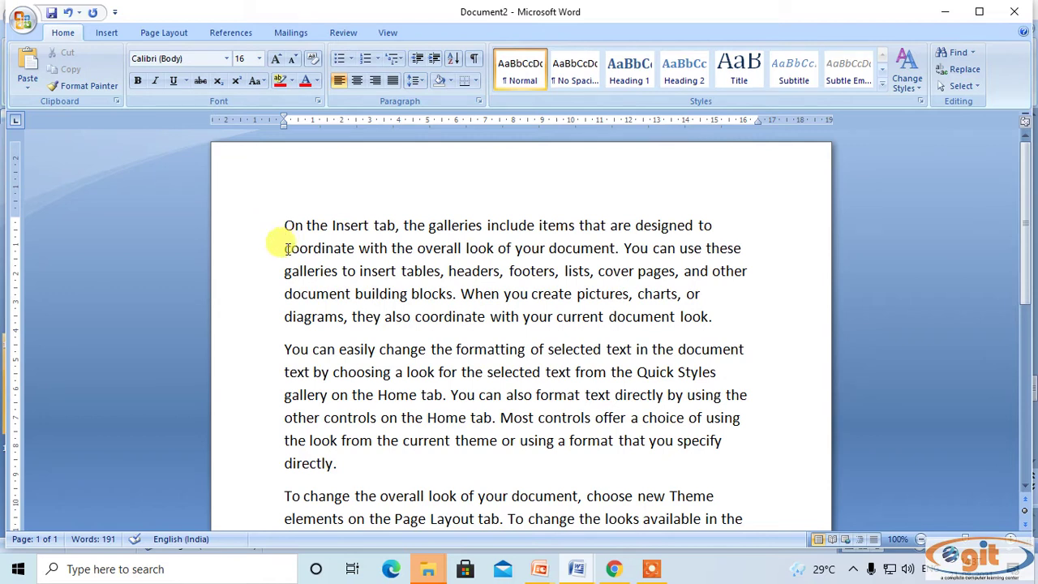
{"action": "left_click", "coordinate": [285, 293]}
{"action": "left_click", "coordinate": [284, 315]}
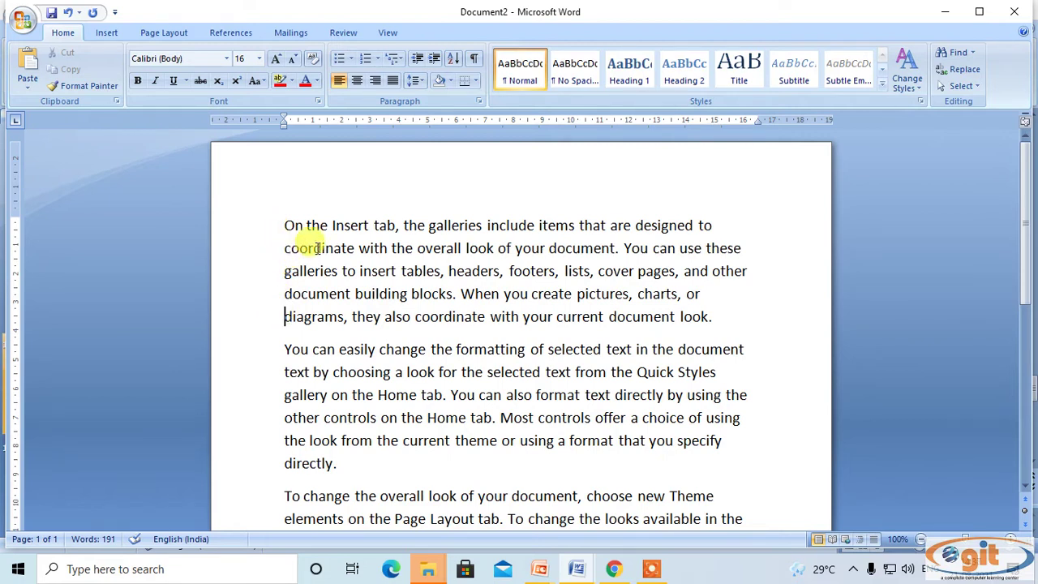
{"action": "left_click", "coordinate": [289, 394]}
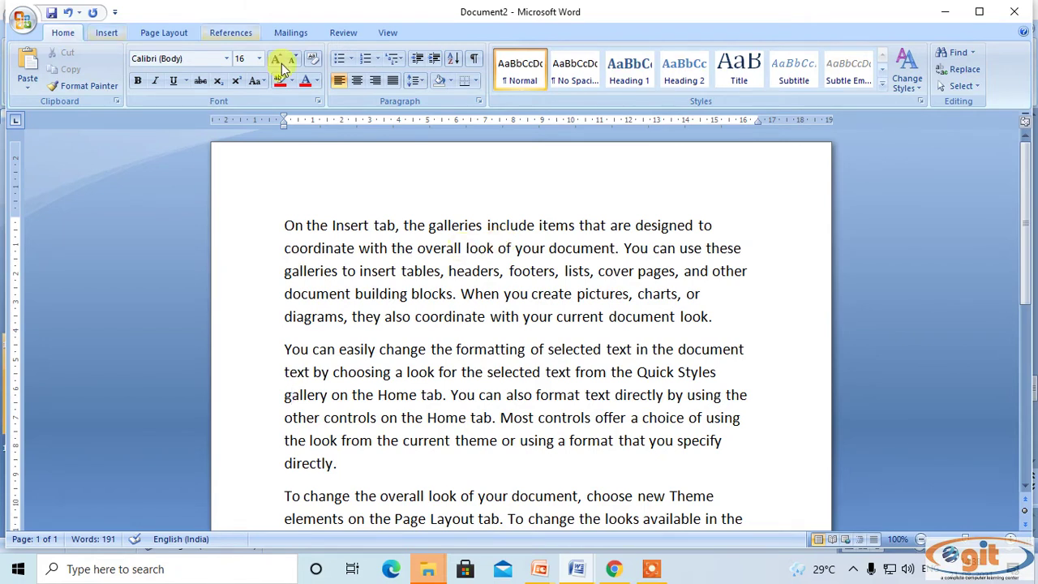
- Place the cursor at the start of the first paragraph and view the available Find commands
{"action": "left_click", "coordinate": [283, 225]}
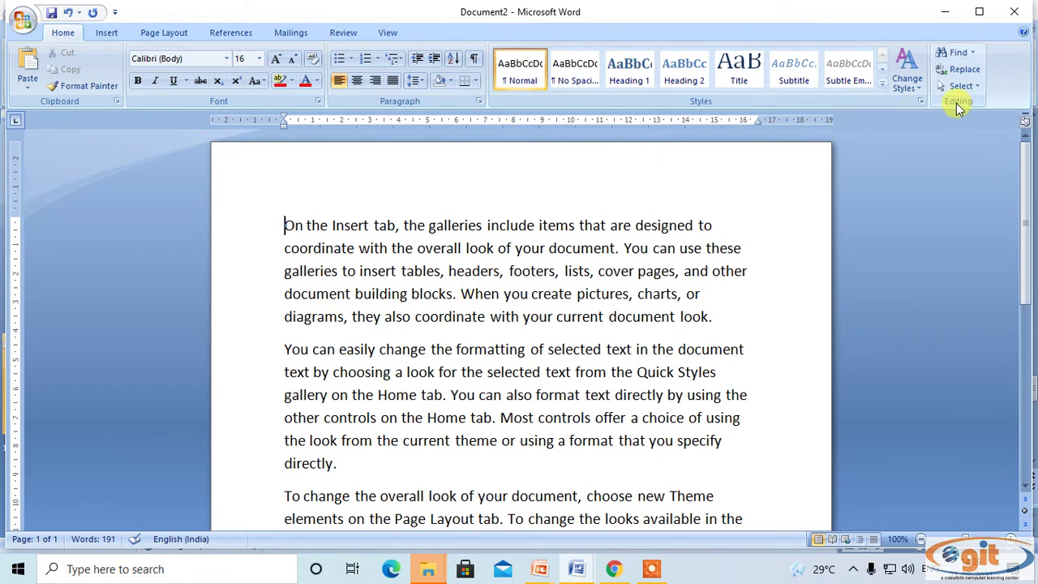
{"action": "left_click", "coordinate": [974, 53]}
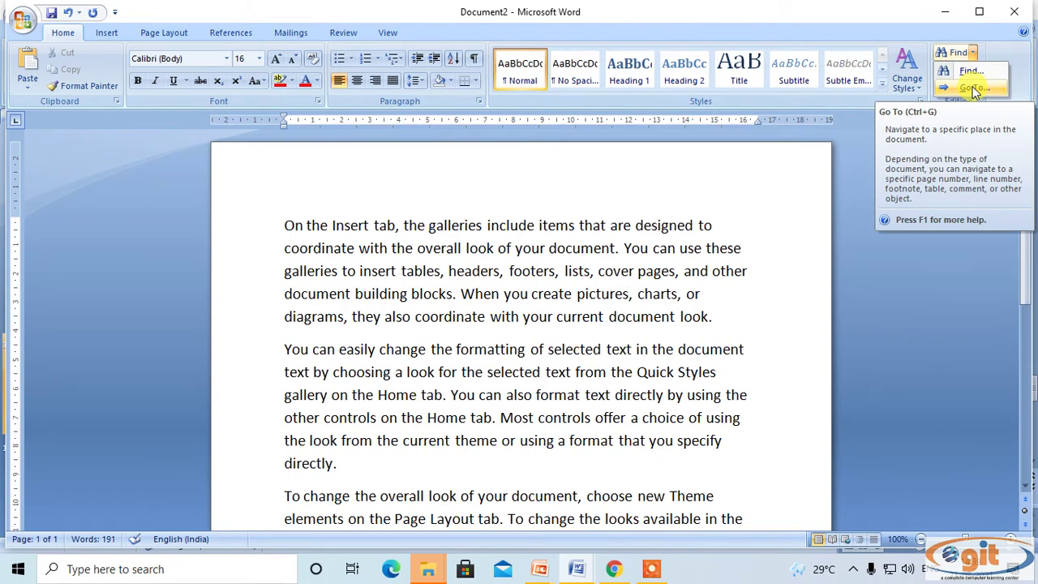
{"action": "left_click", "coordinate": [284, 224]}
{"action": "left_click", "coordinate": [651, 569]}
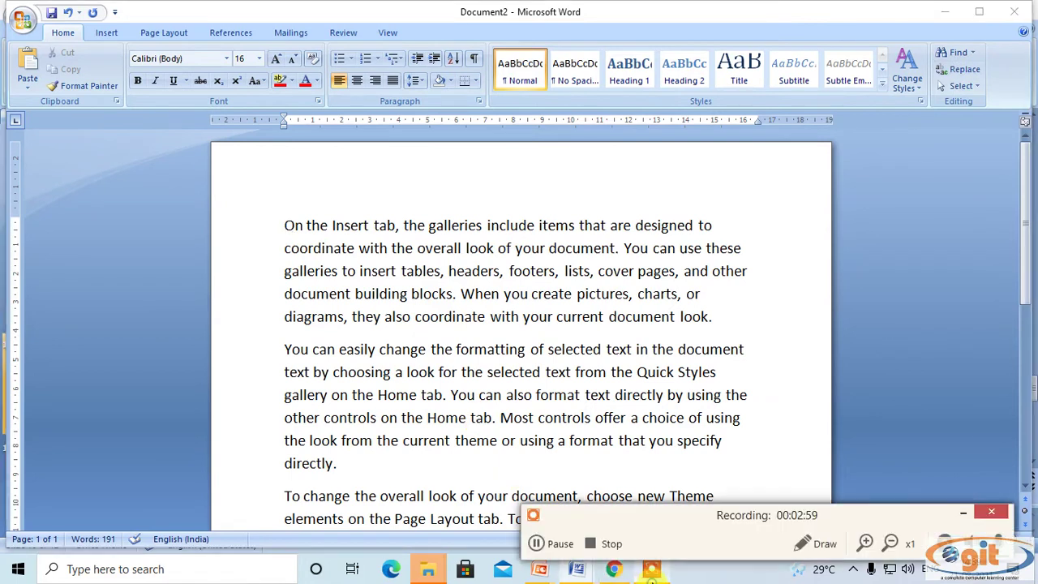
{"action": "left_click", "coordinate": [962, 512]}
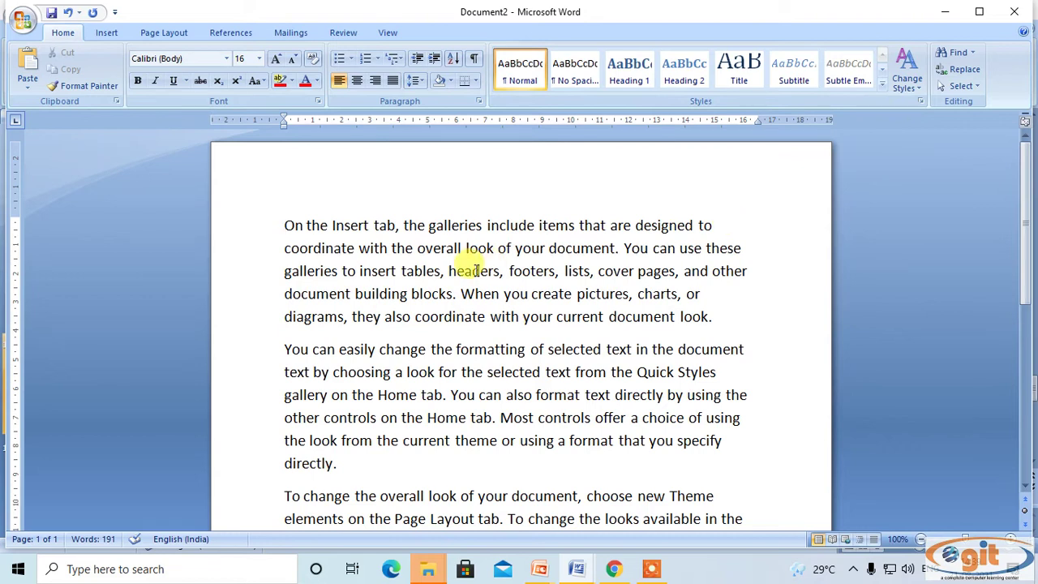
{"action": "key", "text": "ctrl+g"}
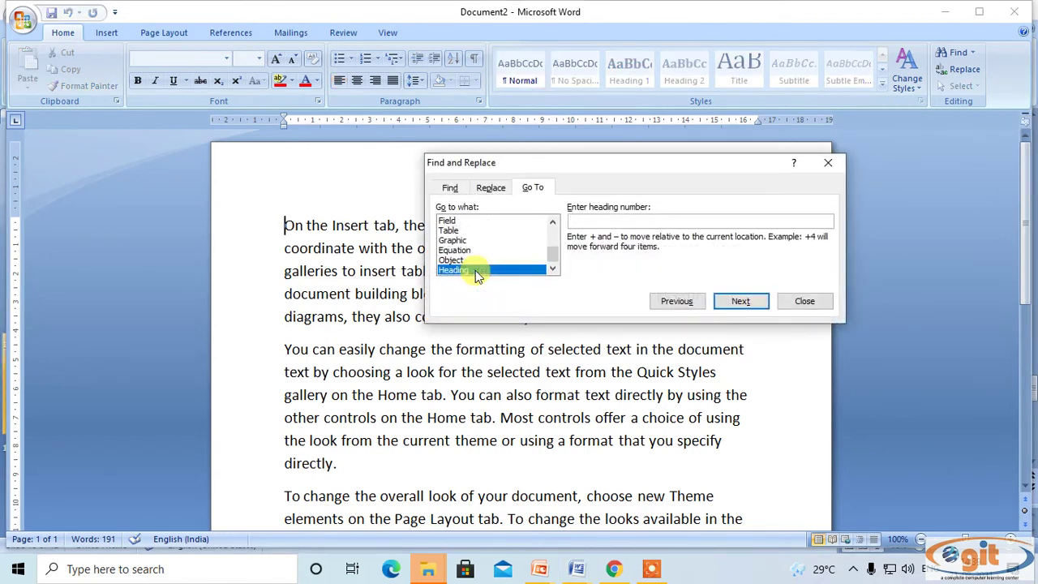
{"action": "left_click_drag", "start_coordinate": [556, 163], "coordinate": [349, 177]}
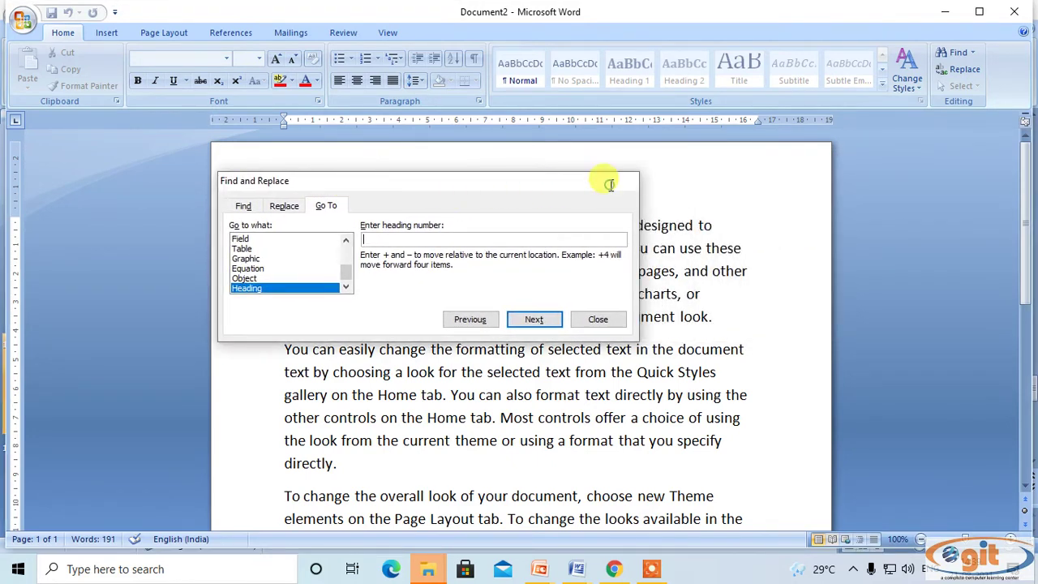
{"action": "left_click", "coordinate": [615, 181]}
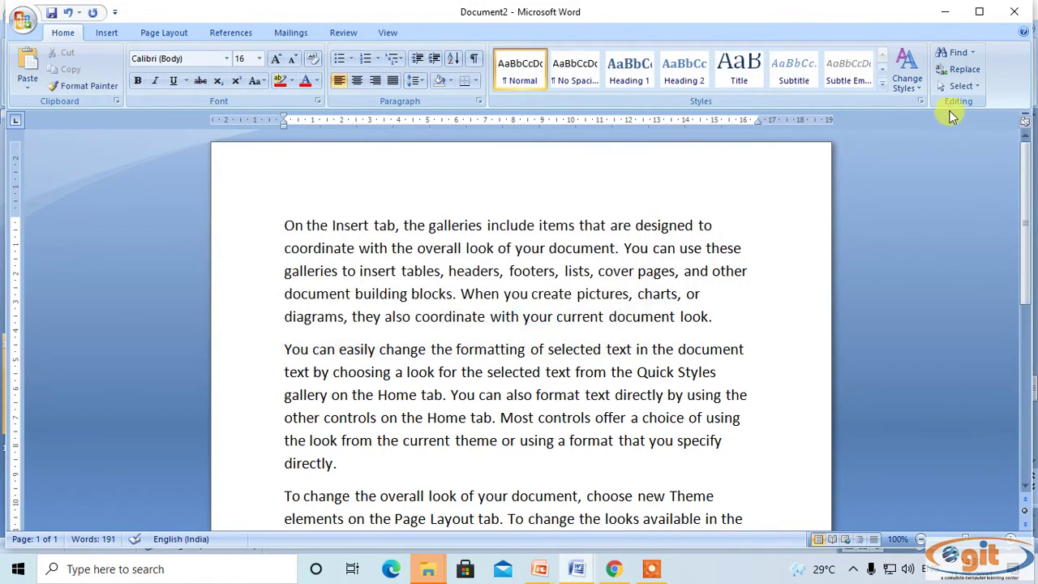
{"action": "left_click", "coordinate": [972, 53]}
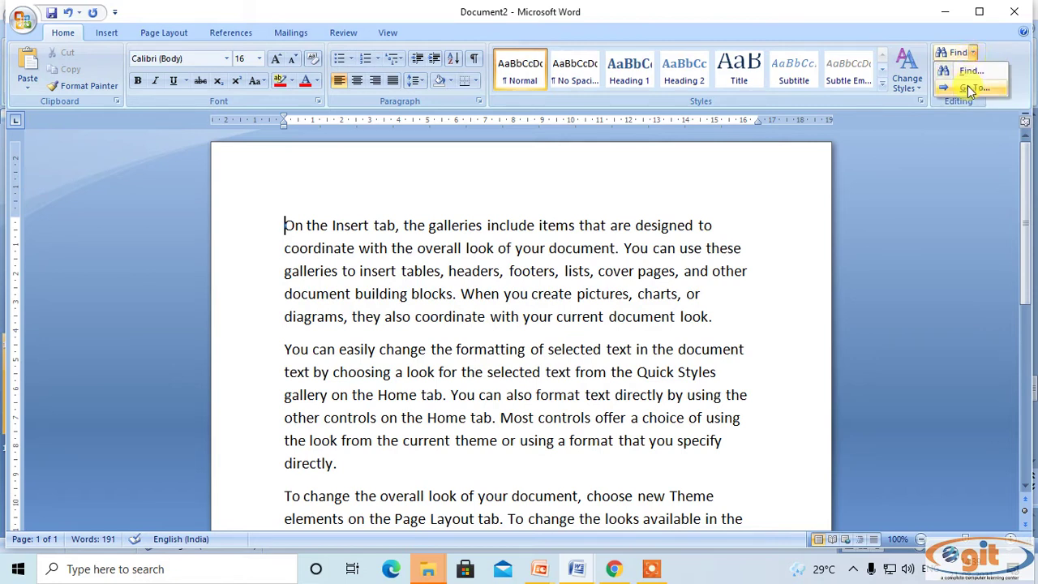
{"action": "left_click", "coordinate": [969, 88]}
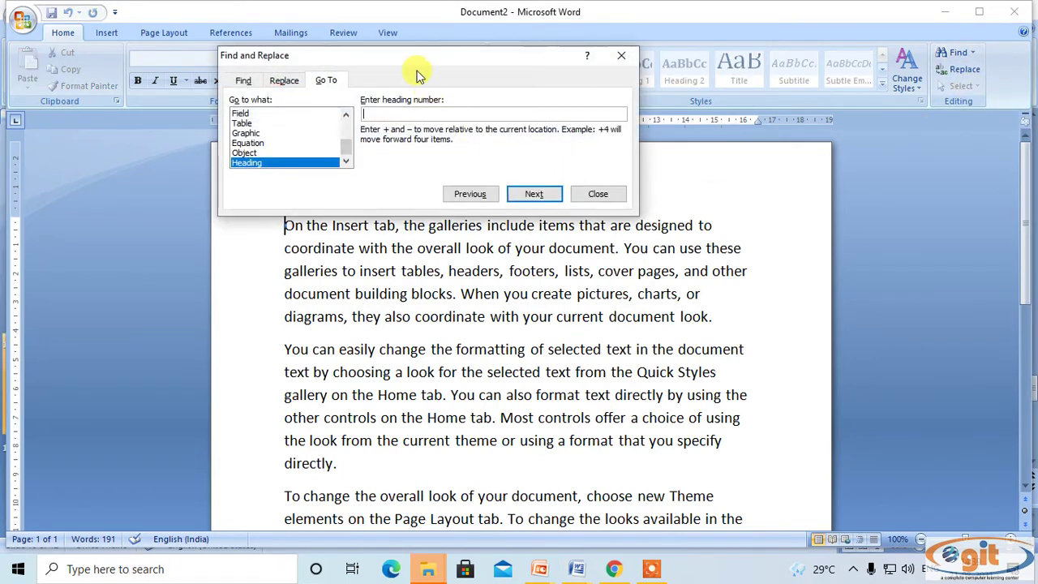
{"action": "left_click_drag", "start_coordinate": [398, 57], "coordinate": [440, 220]}
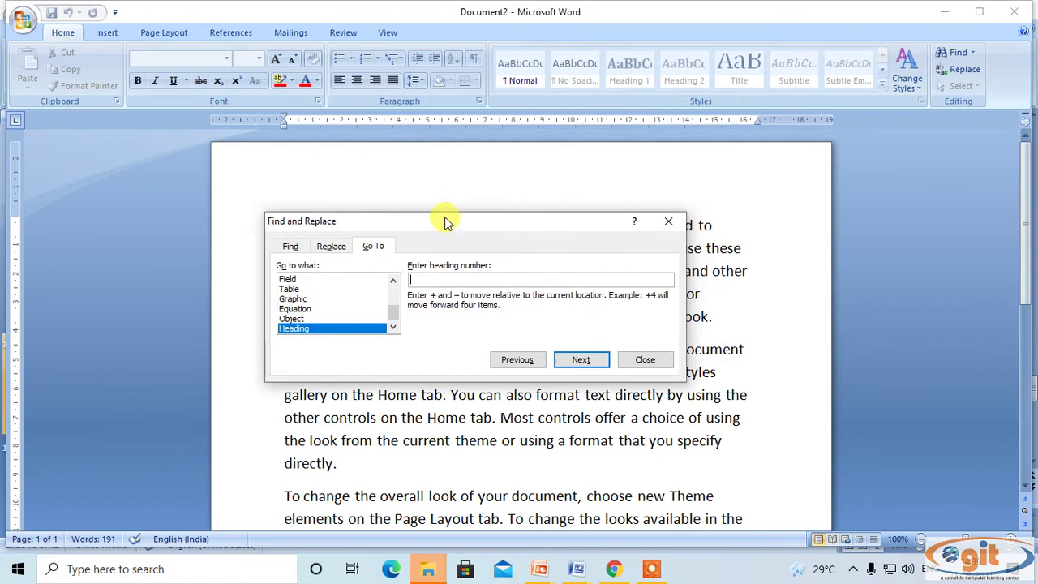
{"action": "left_click", "coordinate": [664, 220]}
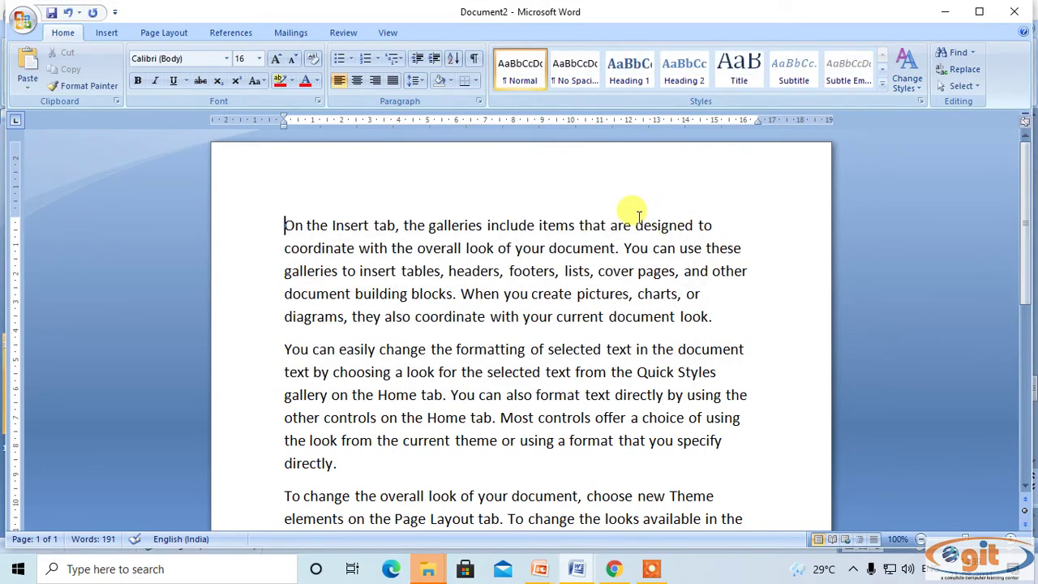
- Bring up the Go To dialog and choose Line as the kind of destination
{"action": "key", "text": "ctrl+g"}
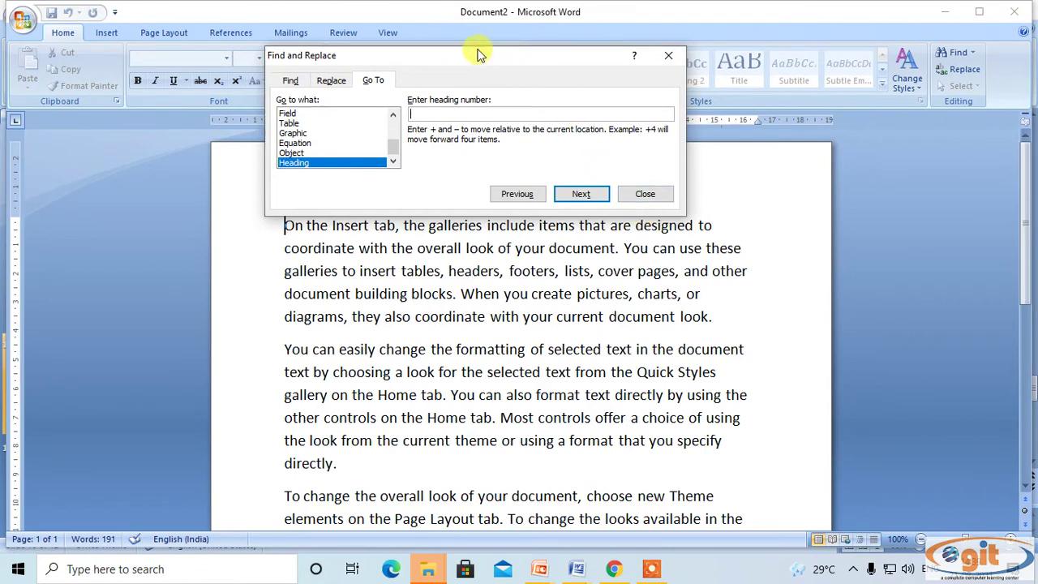
{"action": "left_click_drag", "start_coordinate": [478, 55], "coordinate": [443, 118]}
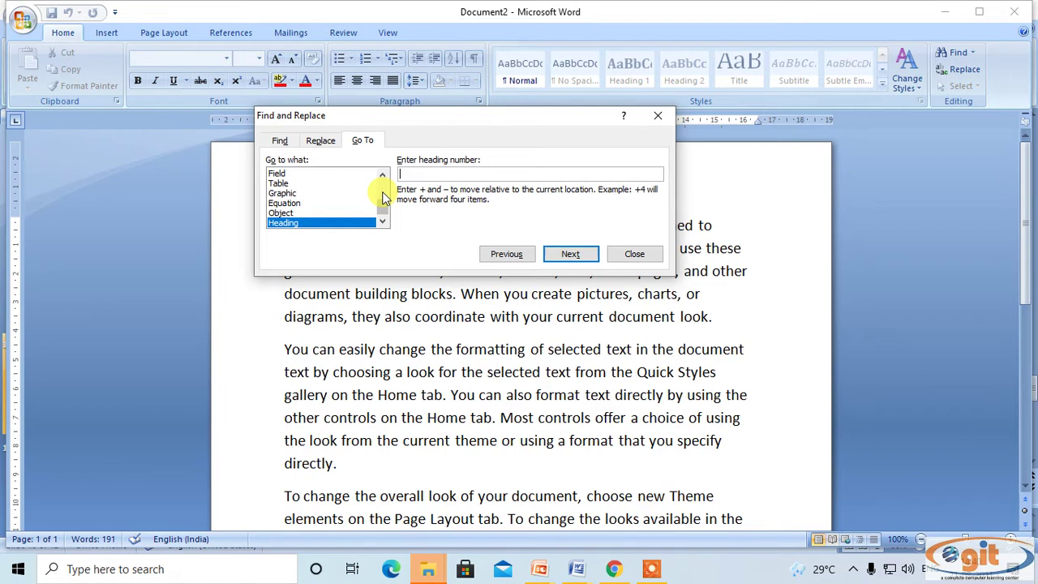
{"action": "left_click_drag", "start_coordinate": [398, 122], "coordinate": [674, 133]}
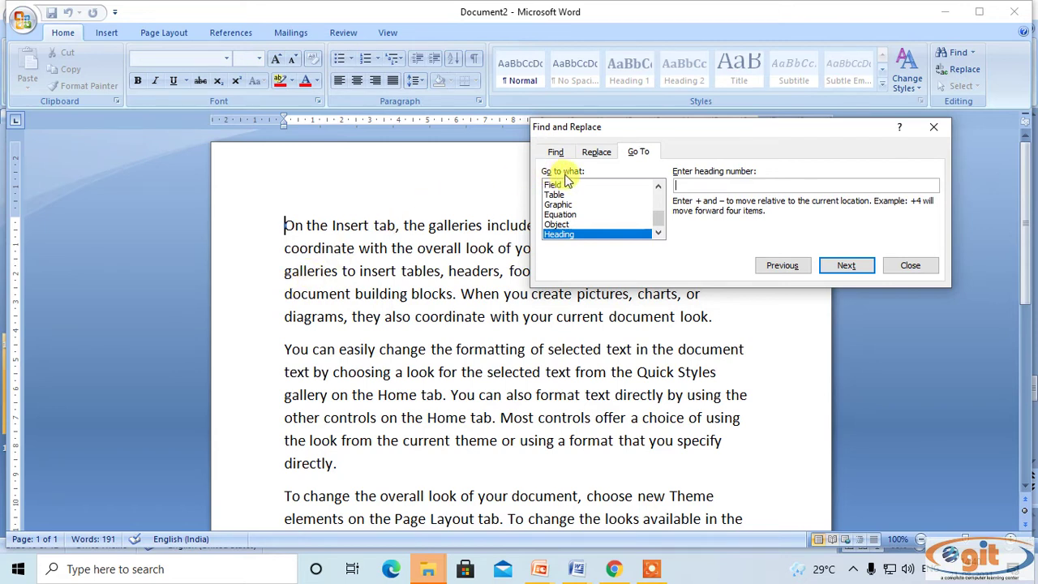
{"action": "left_click_drag", "start_coordinate": [654, 216], "coordinate": [656, 195]}
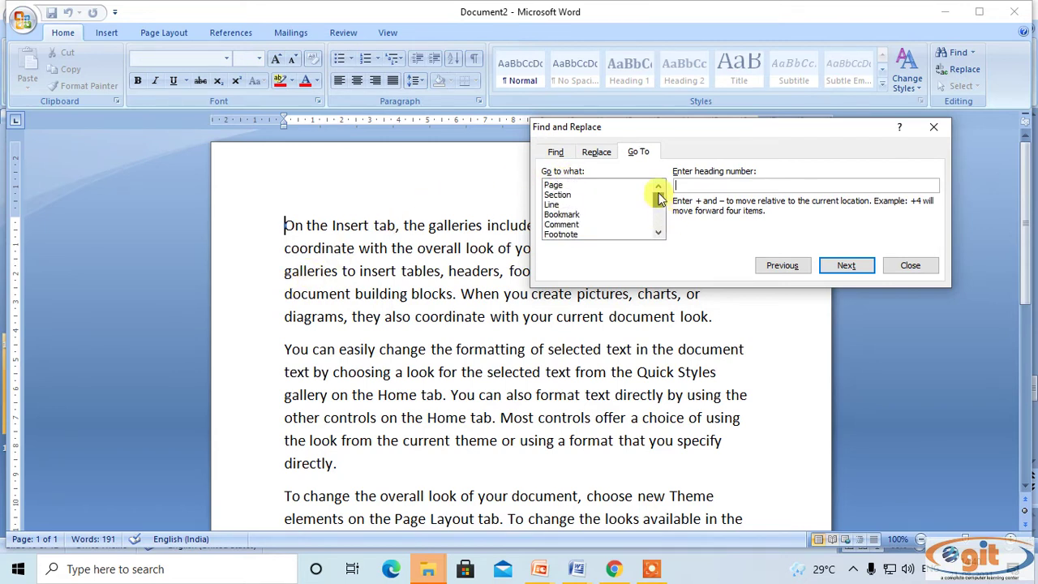
{"action": "left_click", "coordinate": [562, 206]}
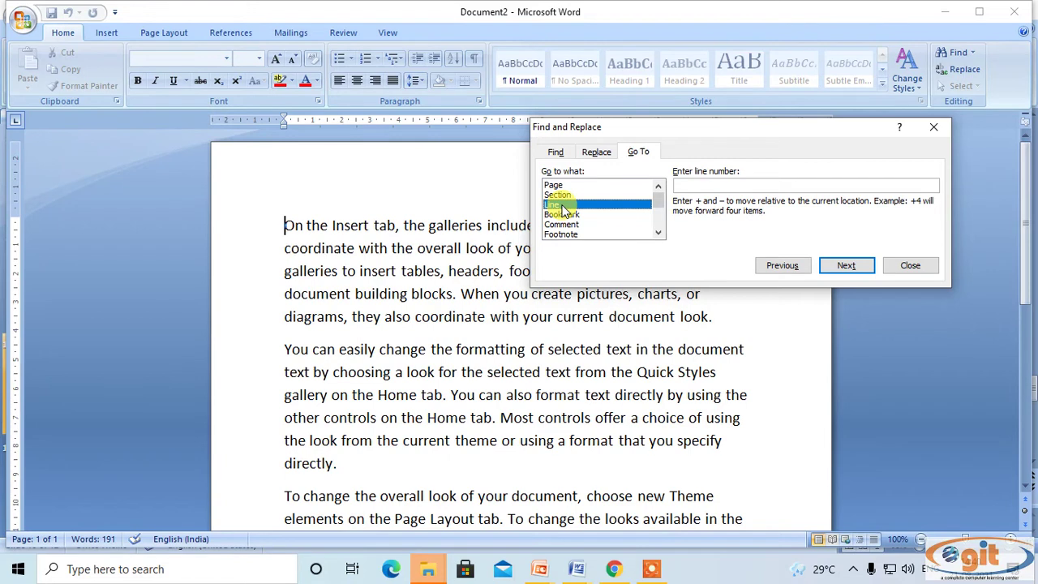
- Jump to line 4 of the document with Go To
{"action": "left_click_drag", "start_coordinate": [743, 126], "coordinate": [477, 155]}
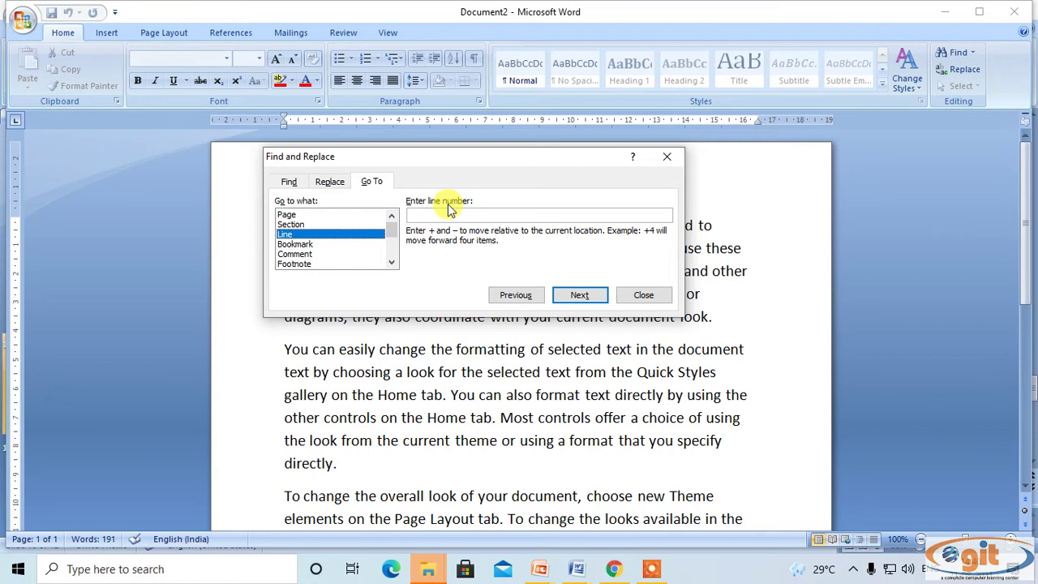
{"action": "left_click", "coordinate": [414, 215]}
{"action": "left_click_drag", "start_coordinate": [454, 153], "coordinate": [672, 66]}
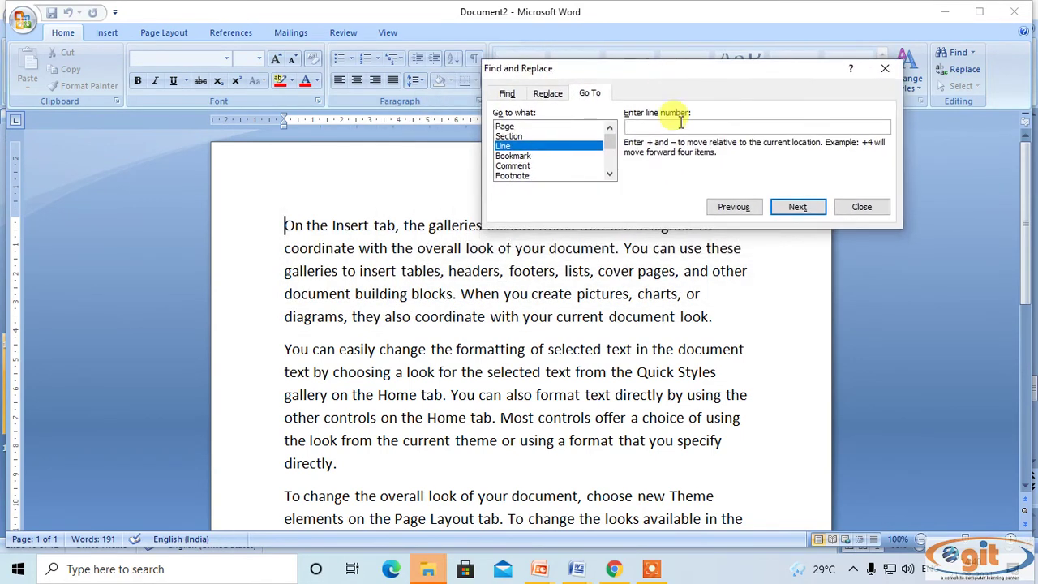
{"action": "type", "text": "4"}
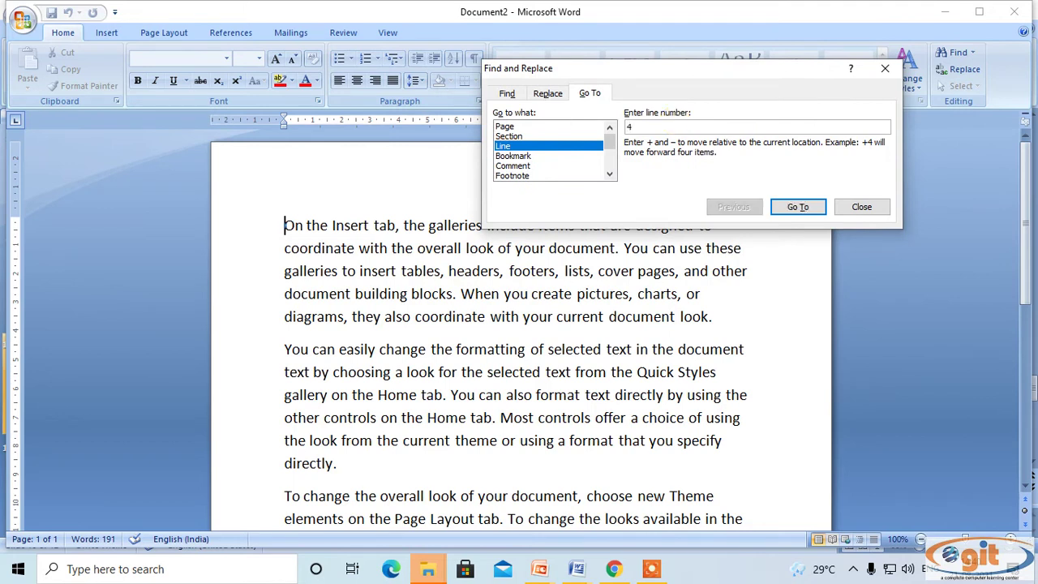
{"action": "left_click", "coordinate": [795, 207]}
- Return the cursor to the beginning of the first line and jump to line 4 once more
{"action": "left_click_drag", "start_coordinate": [695, 76], "coordinate": [673, 341]}
{"action": "scroll", "coordinate": [402, 296], "scroll_direction": "up", "scroll_amount": 1}
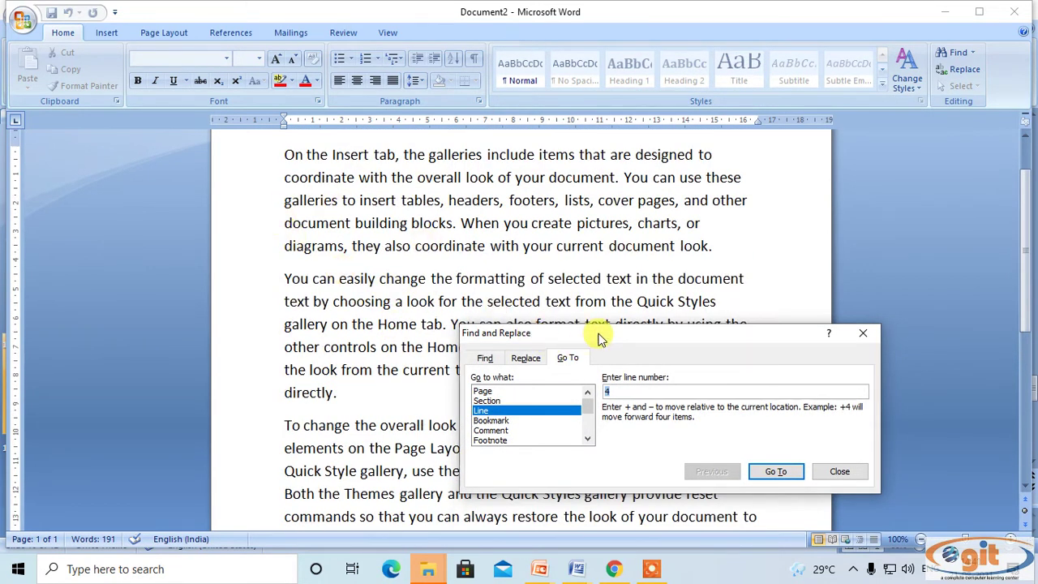
{"action": "left_click_drag", "start_coordinate": [600, 334], "coordinate": [704, 173]}
{"action": "left_click", "coordinate": [285, 155]}
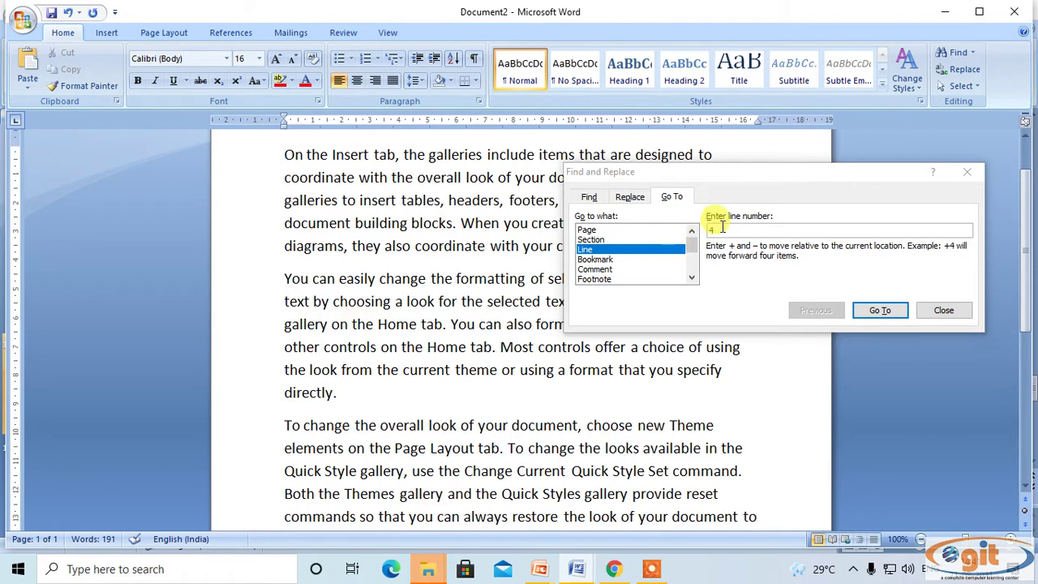
{"action": "left_click", "coordinate": [867, 314]}
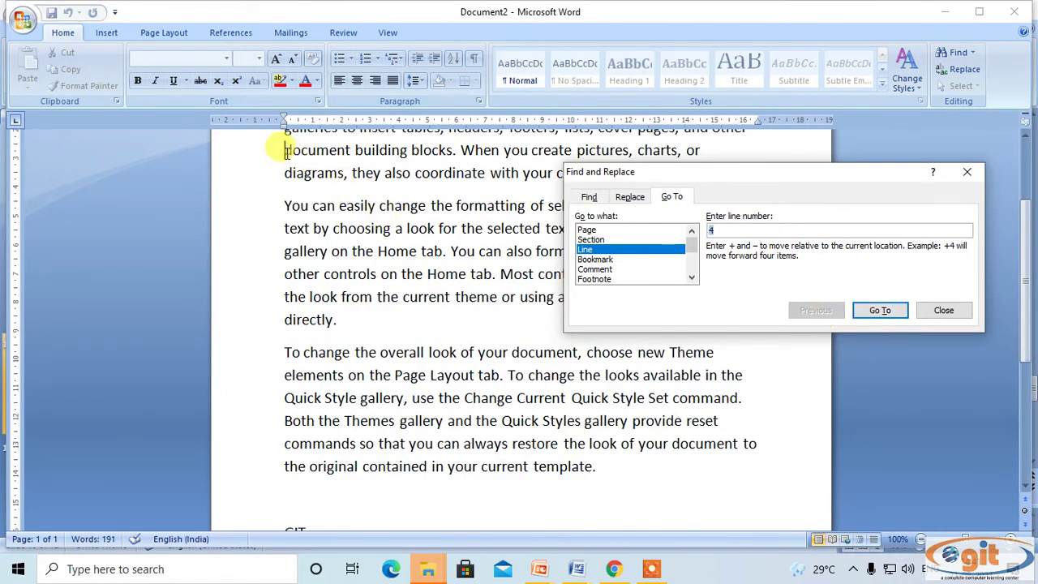
- Set the Go To line number to 10 and jump to that line
{"action": "double_click", "coordinate": [711, 234]}
{"action": "type", "text": "1"}
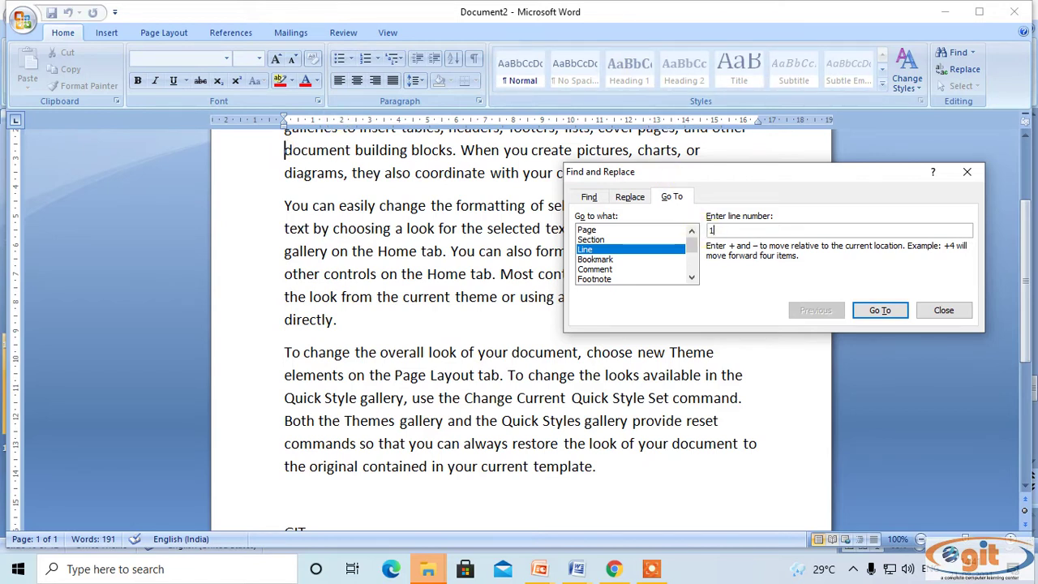
{"action": "type", "text": "0"}
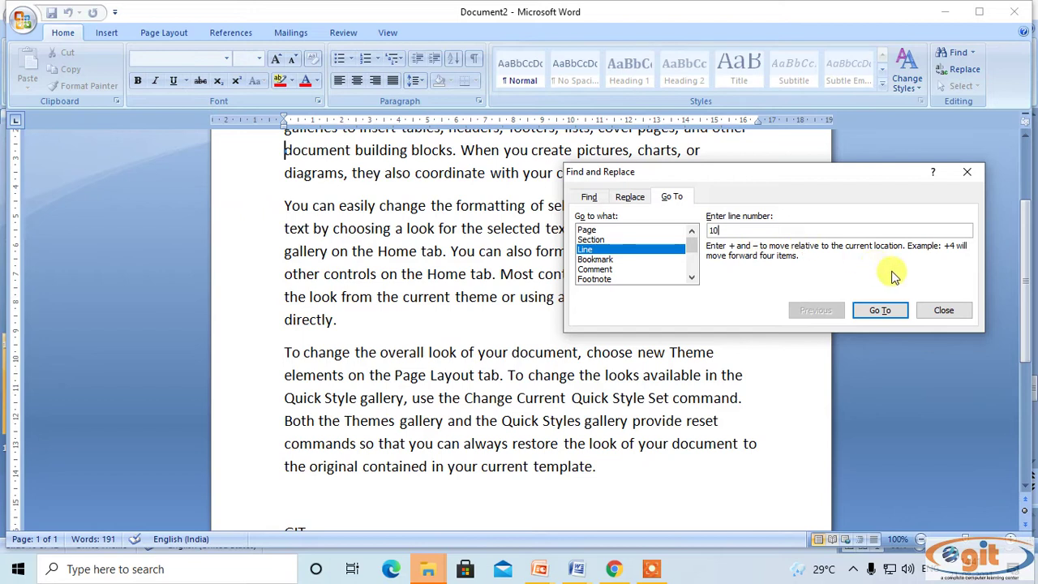
{"action": "left_click", "coordinate": [880, 313]}
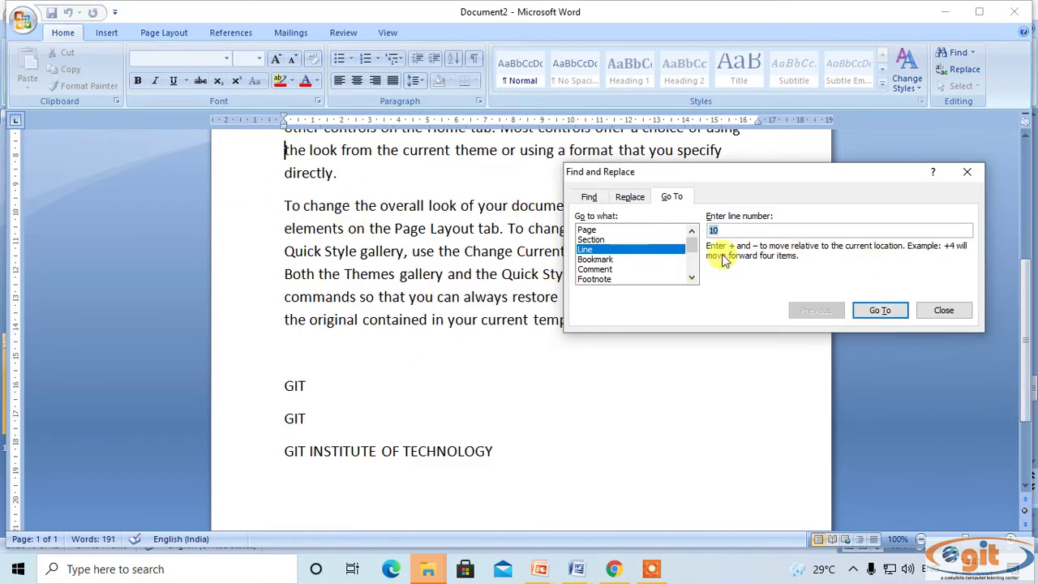
- Set the Go To line number to 15 and jump to that line
{"action": "type", "text": "1"}
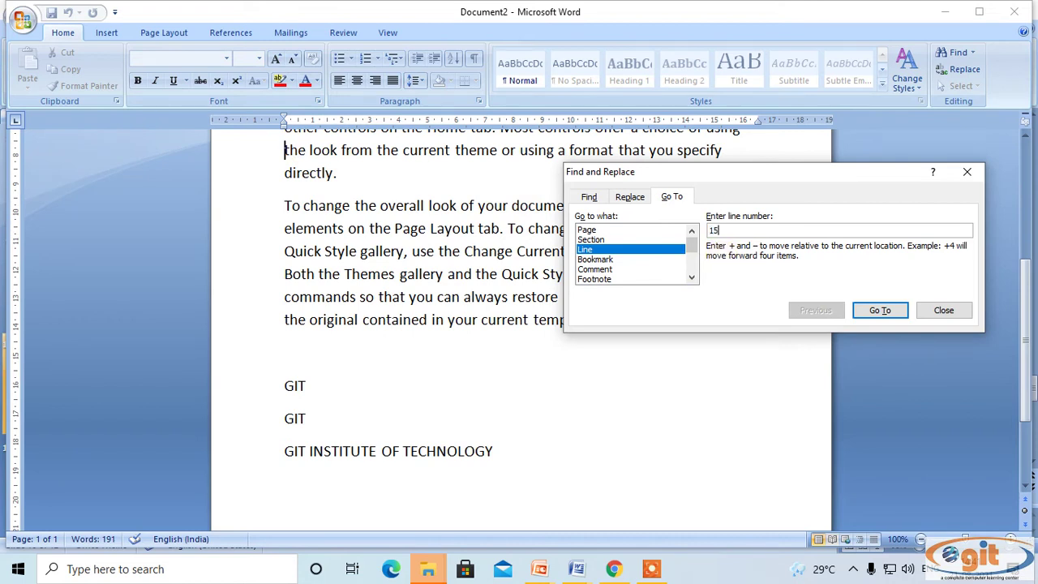
{"action": "type", "text": "5"}
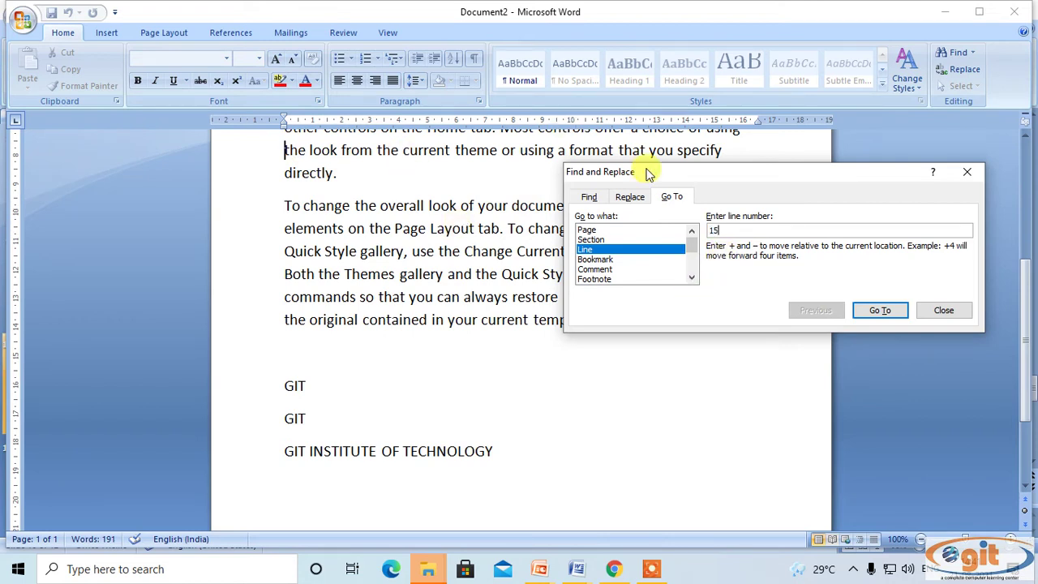
{"action": "left_click", "coordinate": [876, 312]}
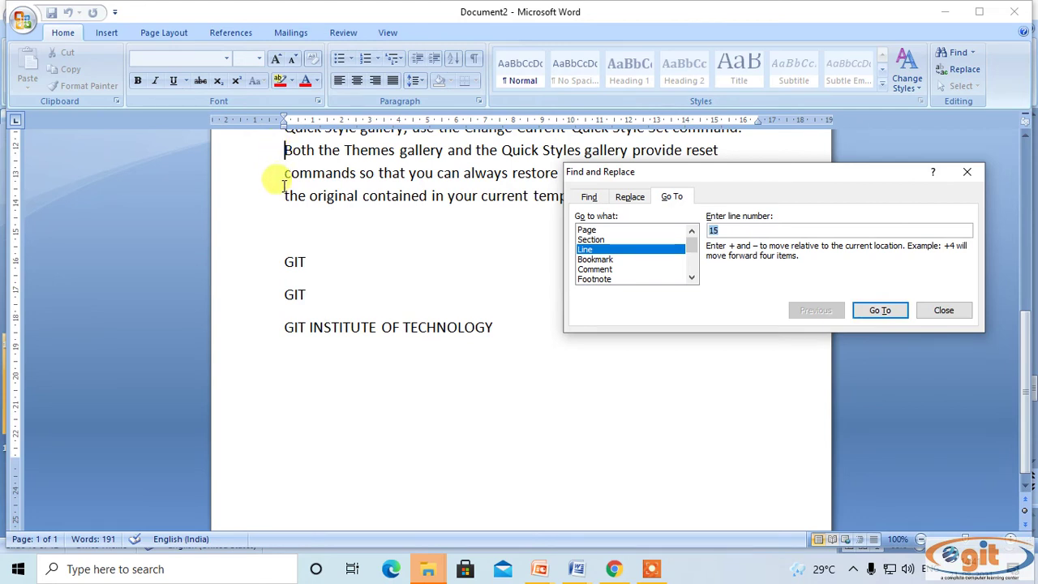
- Set the Go To line number to 17, jump to that line and close the dialog
{"action": "type", "text": "17"}
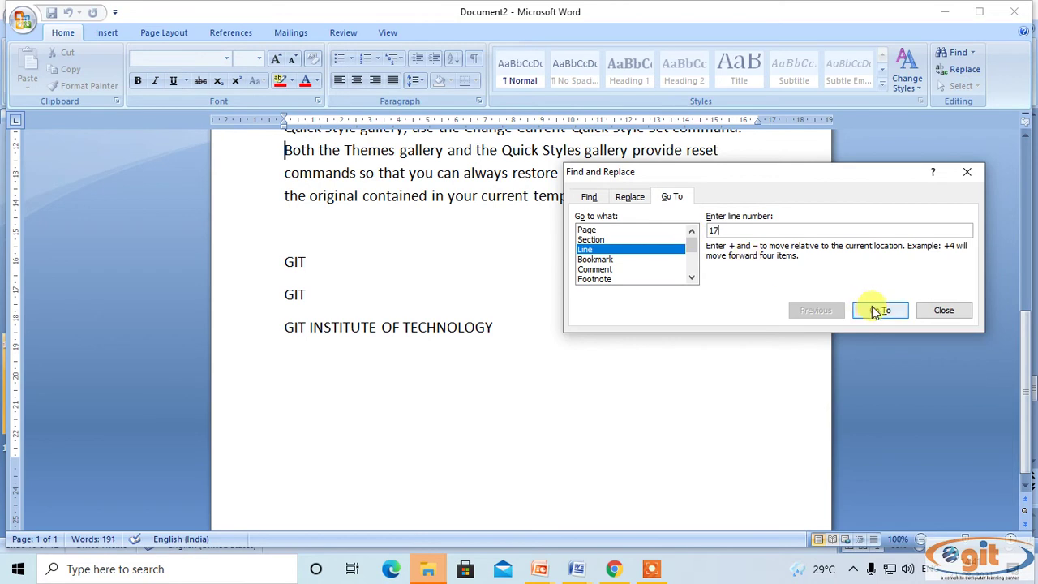
{"action": "left_click", "coordinate": [872, 312]}
{"action": "left_click_drag", "start_coordinate": [713, 176], "coordinate": [452, 197]}
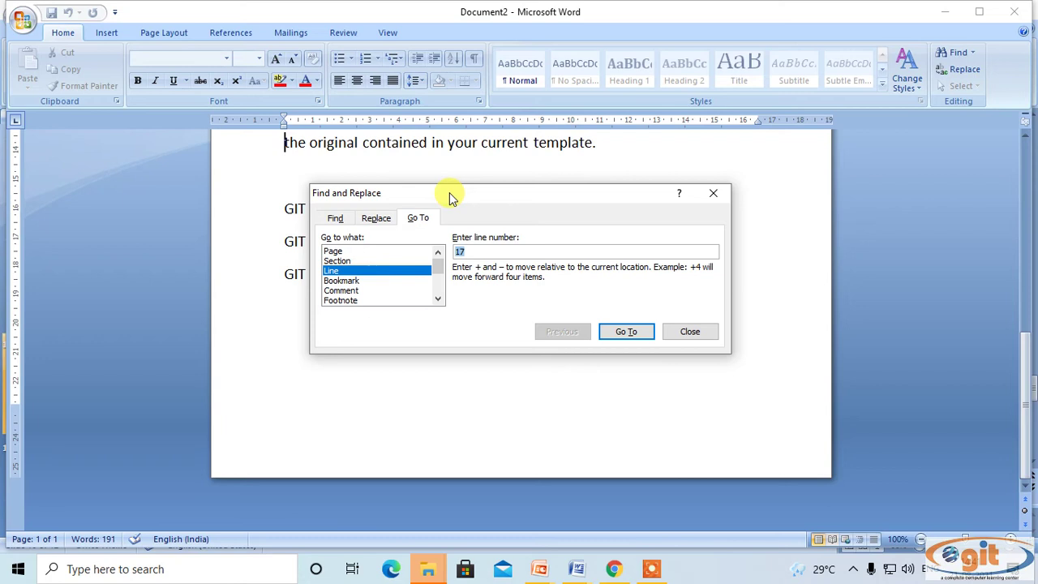
{"action": "left_click_drag", "start_coordinate": [454, 203], "coordinate": [654, 201]}
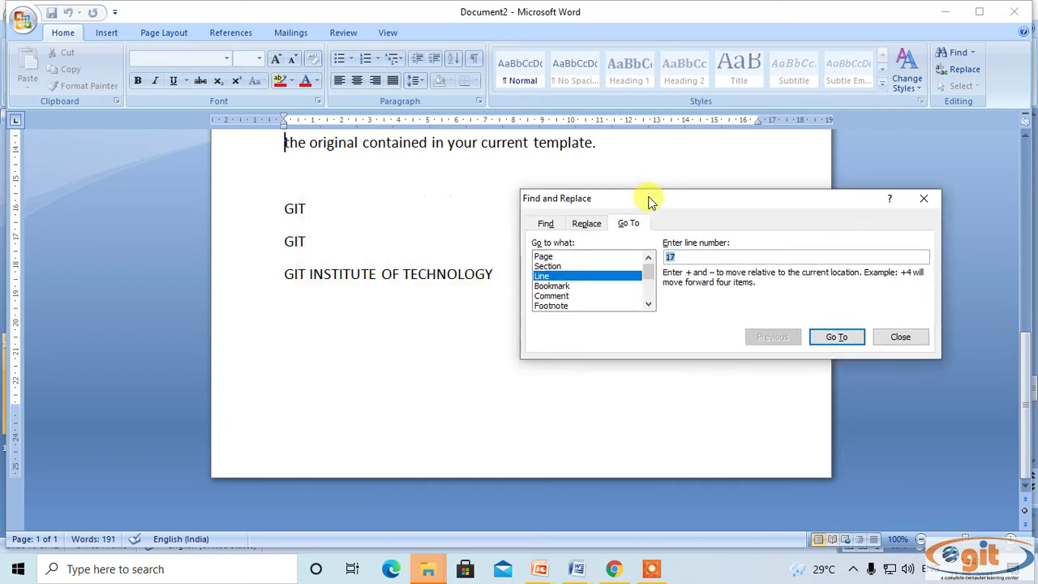
{"action": "left_click", "coordinate": [927, 202]}
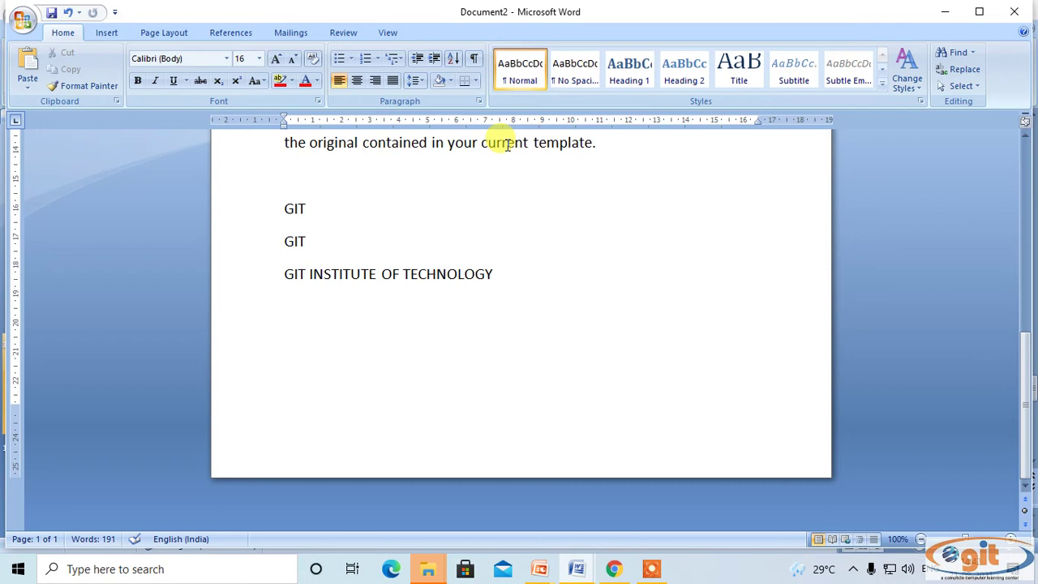
- Add blank lines after "GIT INSTITUTE OF TECHNOLOGY" until the document extends onto a third page
{"action": "left_click", "coordinate": [556, 284]}
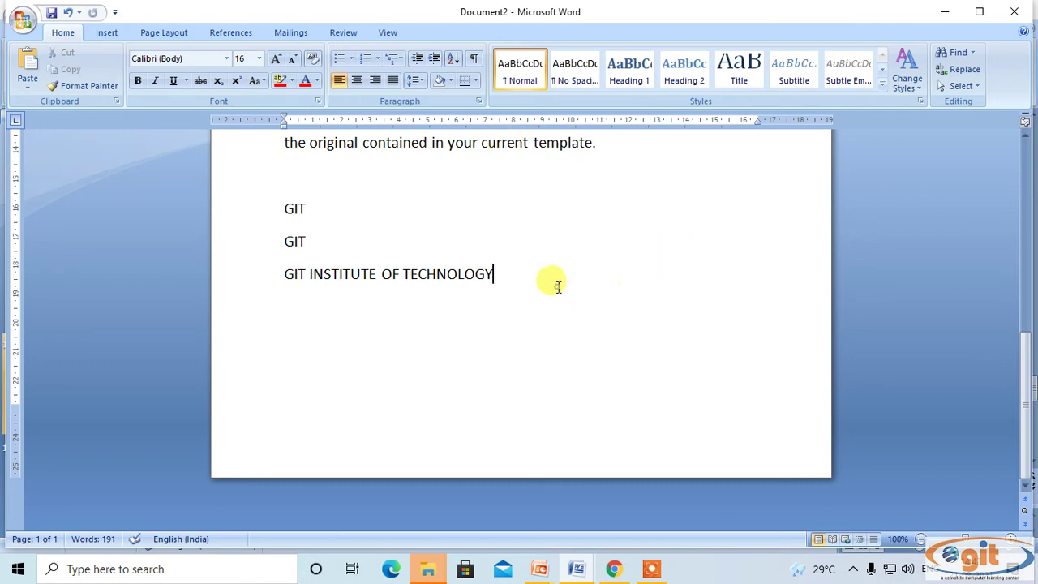
{"action": "key", "text": "Return"}
{"action": "key", "text": "Return"}
{"action": "key", "text": "Return"}
{"action": "key", "text": "Return"}
{"action": "key", "text": "Return"}
{"action": "key", "text": "Return"}
{"action": "key", "text": "Return"}
{"action": "key", "text": "Return"}
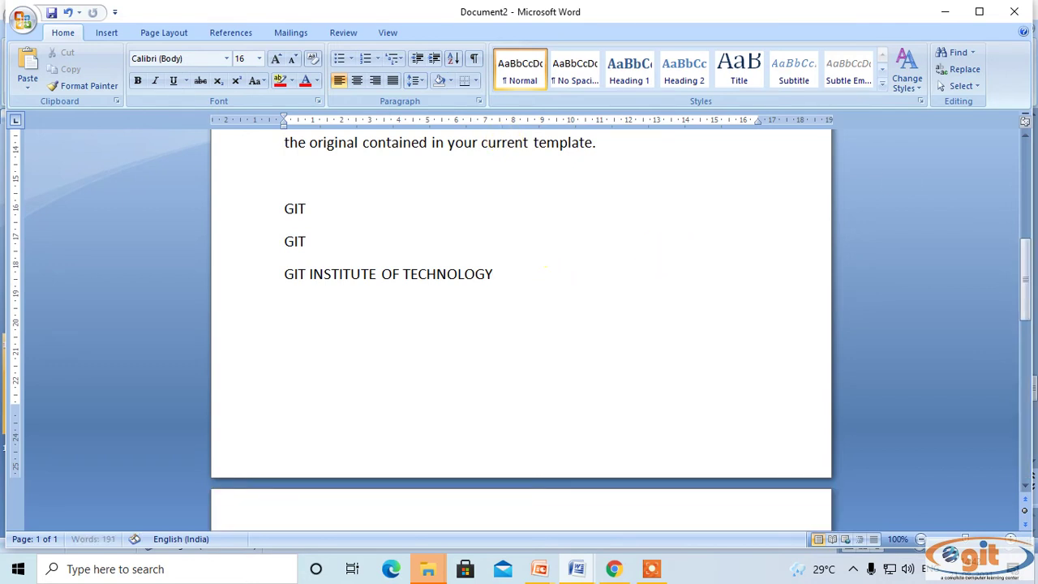
{"action": "key", "text": "Return"}
{"action": "key", "text": "Return"}
{"action": "key", "text": "Return"}
{"action": "key", "text": "Return"}
{"action": "key", "text": "Return"}
{"action": "key", "text": "Return"}
{"action": "key", "text": "Return"}
{"action": "key", "text": "Return"}
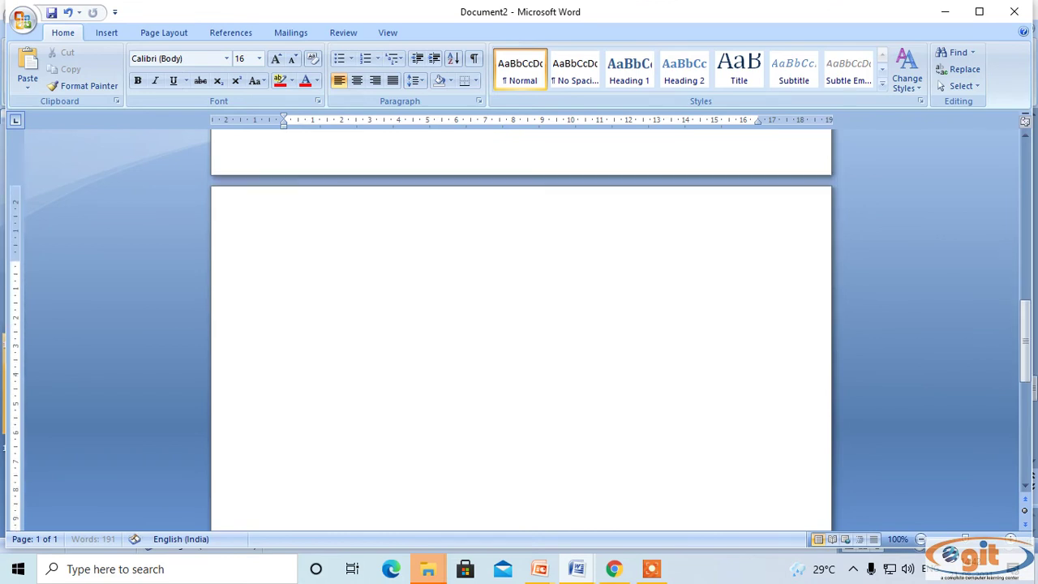
{"action": "key", "text": "Return"}
{"action": "key", "text": "Return"}
{"action": "key", "text": "Return"}
{"action": "key", "text": "Return"}
{"action": "key", "text": "Return"}
{"action": "key", "text": "Return"}
{"action": "key", "text": "Return"}
{"action": "key", "text": "Return"}
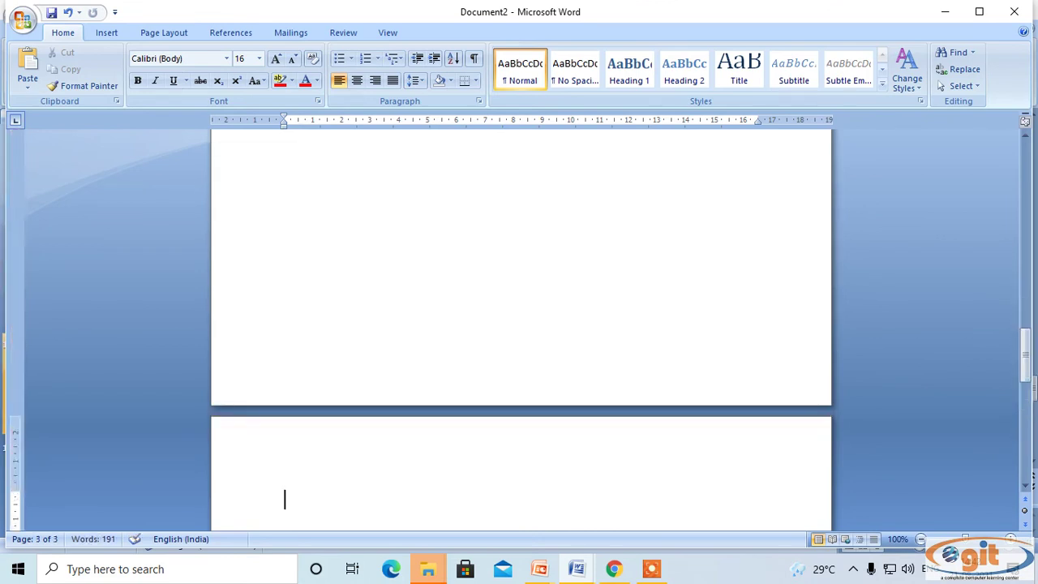
- Enter the text "What is Computer" on the first line of page 2
{"action": "scroll", "coordinate": [621, 251], "scroll_direction": "up", "scroll_amount": 15}
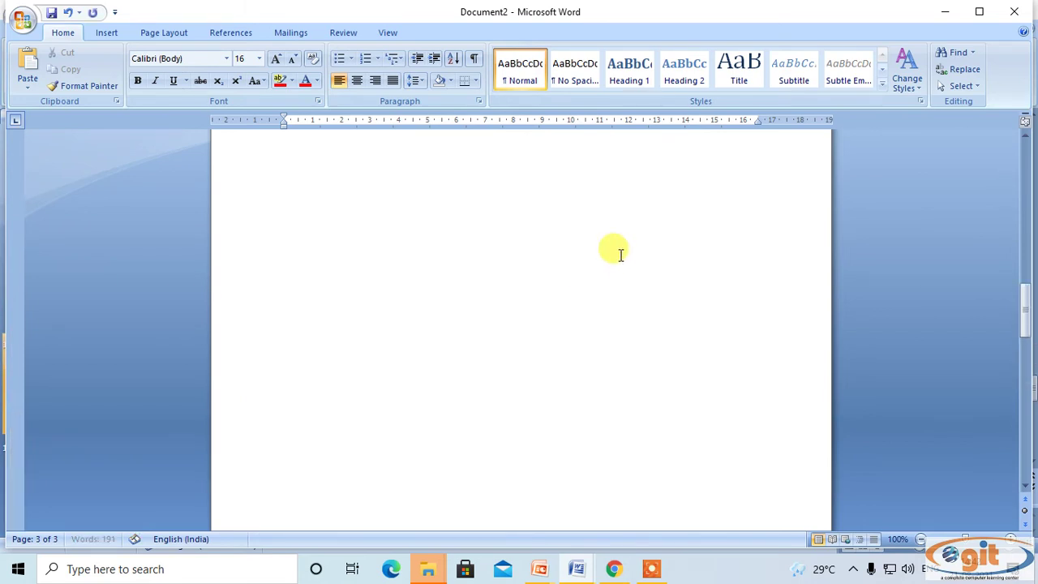
{"action": "scroll", "coordinate": [604, 236], "scroll_direction": "up", "scroll_amount": 2}
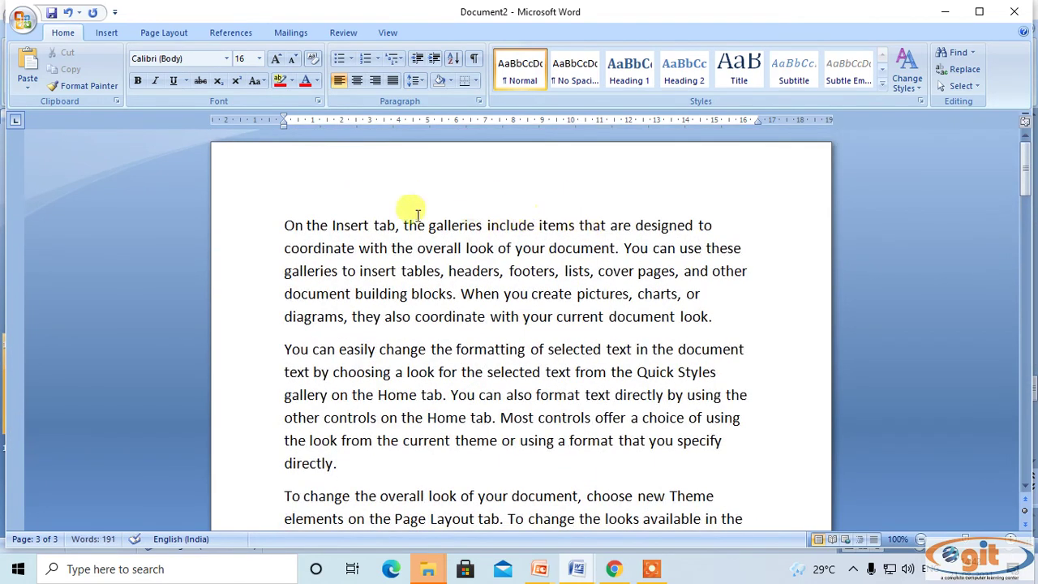
{"action": "scroll", "coordinate": [289, 231], "scroll_direction": "down", "scroll_amount": 17}
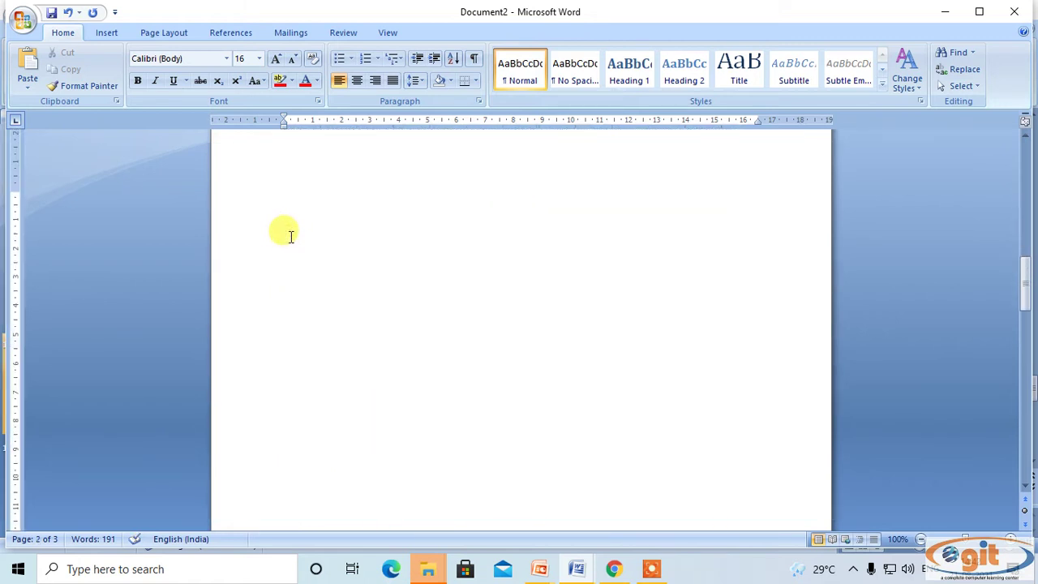
{"action": "type", "text": "what is com"}
{"action": "key", "text": "BackSpace"}
{"action": "key", "text": "BackSpace"}
{"action": "type", "text": "CO"}
{"action": "key", "text": "BackSpace"}
{"action": "key", "text": "BackSpace"}
{"action": "key", "text": "BackSpace"}
{"action": "type", "text": "ompou"}
{"action": "key", "text": "BackSpace"}
{"action": "type", "text": "ter"}
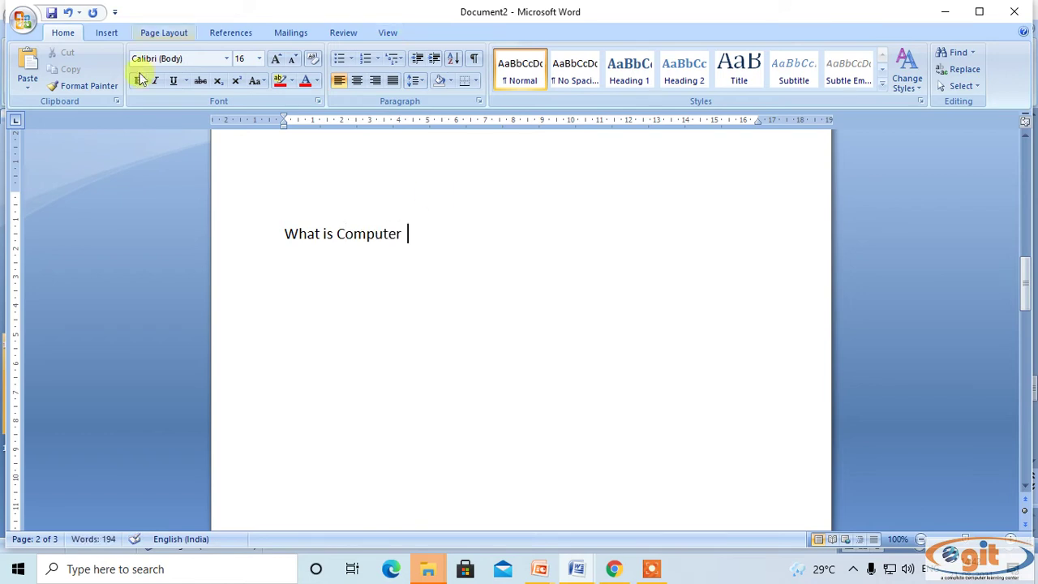
- Place the cursor on page 3, jump to page 1 with Go To, and close the dialog
{"action": "scroll", "coordinate": [336, 378], "scroll_direction": "down", "scroll_amount": 15}
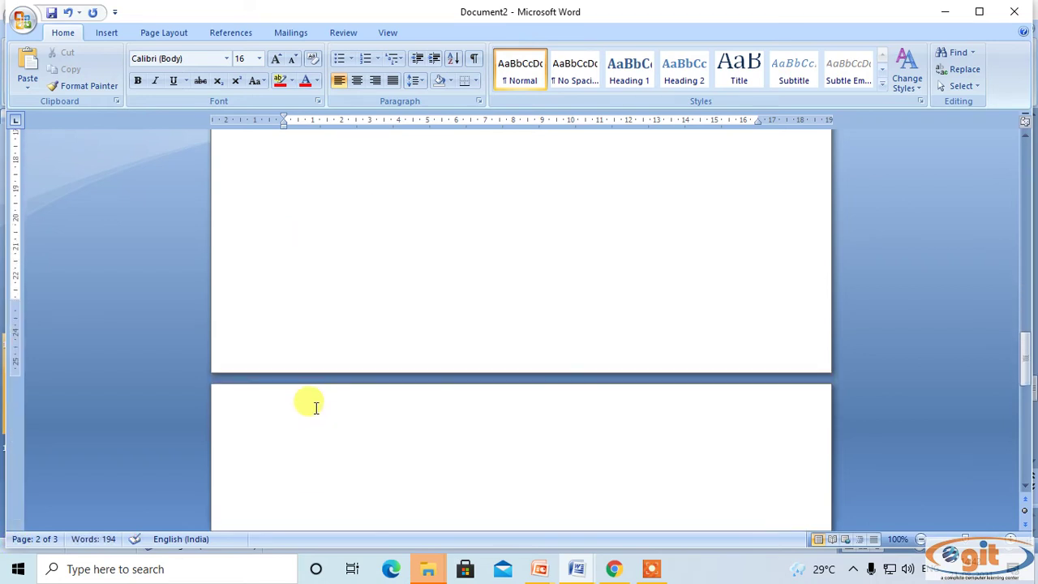
{"action": "left_click", "coordinate": [311, 305]}
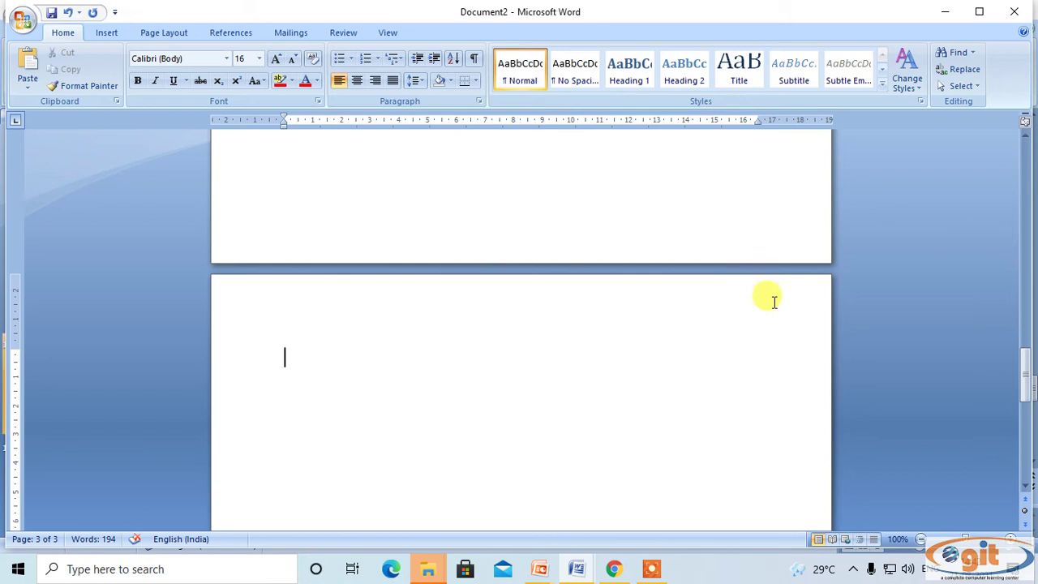
{"action": "key", "text": "ctrl+g"}
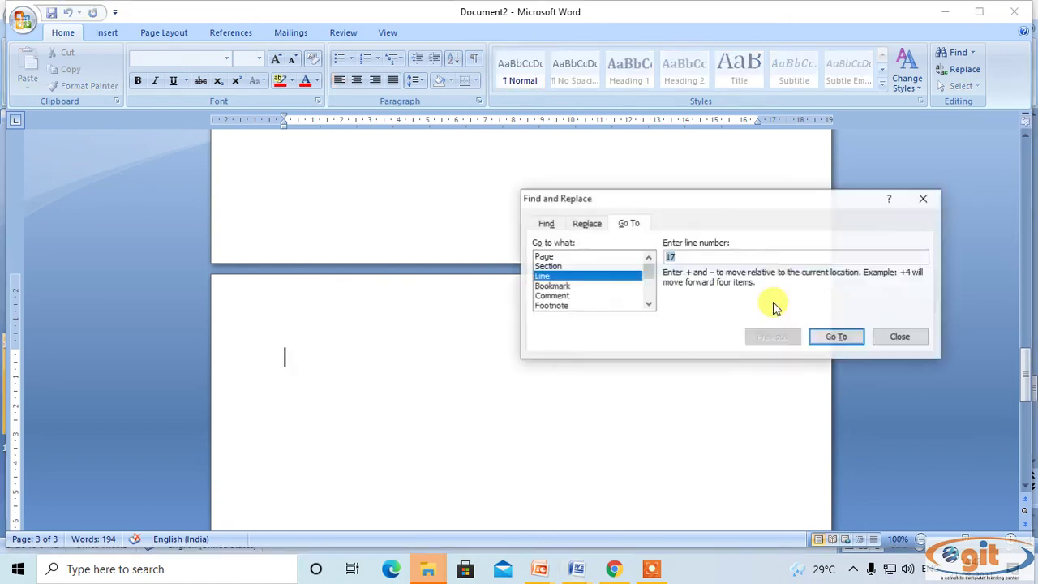
{"action": "left_click_drag", "start_coordinate": [673, 202], "coordinate": [390, 181]}
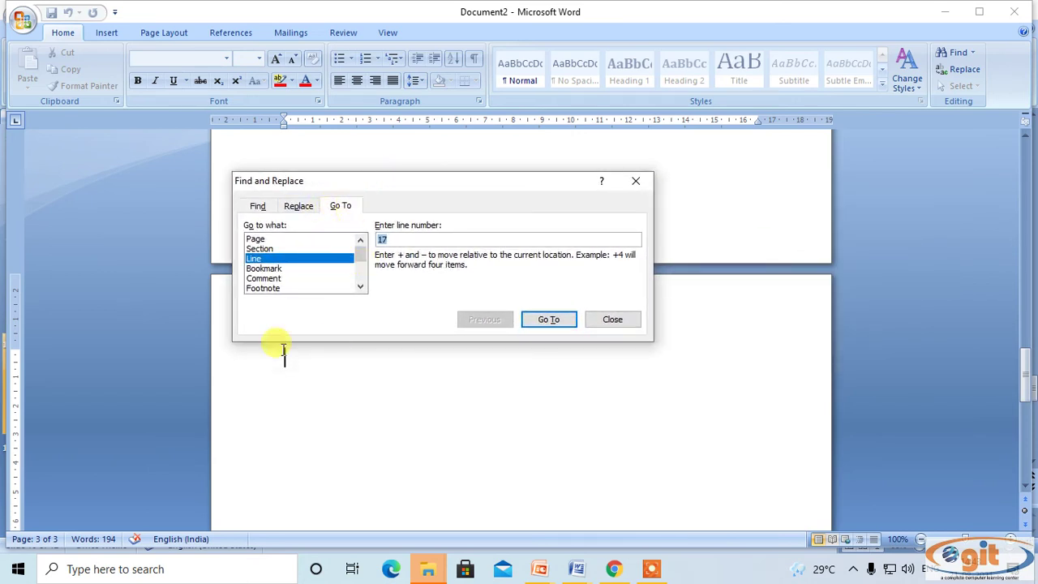
{"action": "left_click_drag", "start_coordinate": [307, 189], "coordinate": [369, 160]}
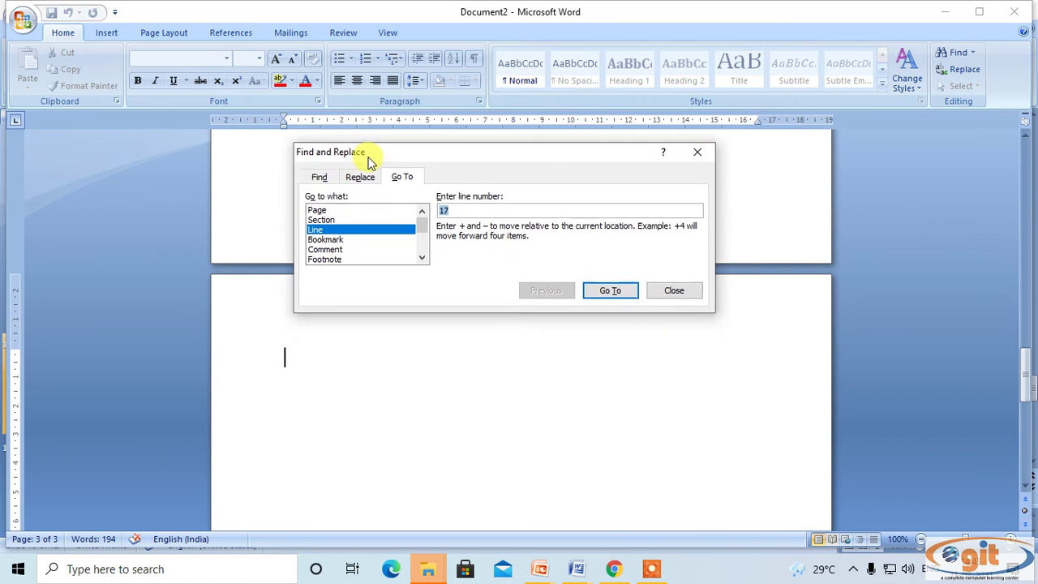
{"action": "left_click", "coordinate": [316, 211]}
{"action": "left_click_drag", "start_coordinate": [481, 152], "coordinate": [331, 161]}
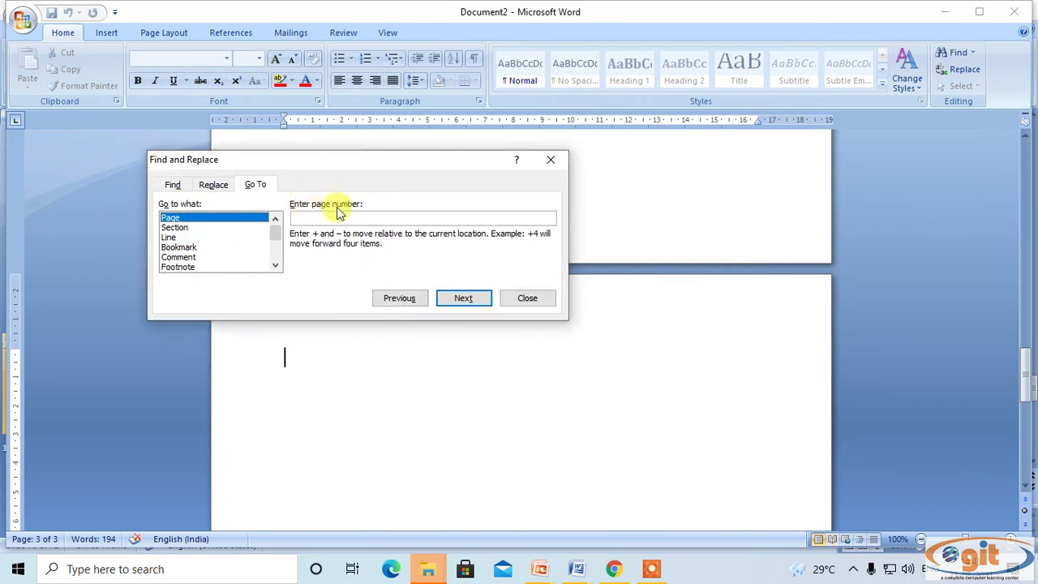
{"action": "left_click_drag", "start_coordinate": [301, 163], "coordinate": [301, 141]}
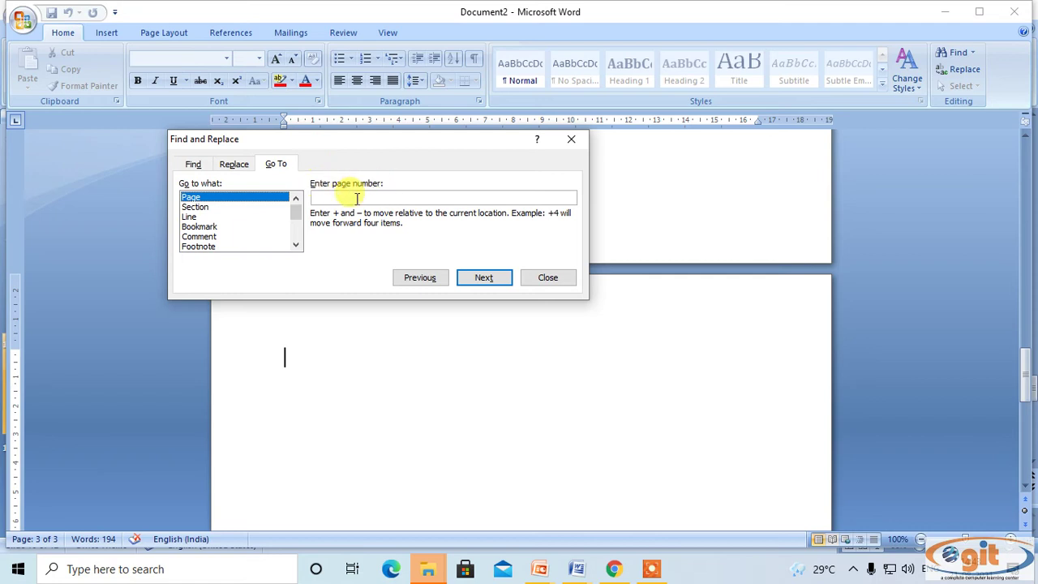
{"action": "left_click", "coordinate": [329, 198]}
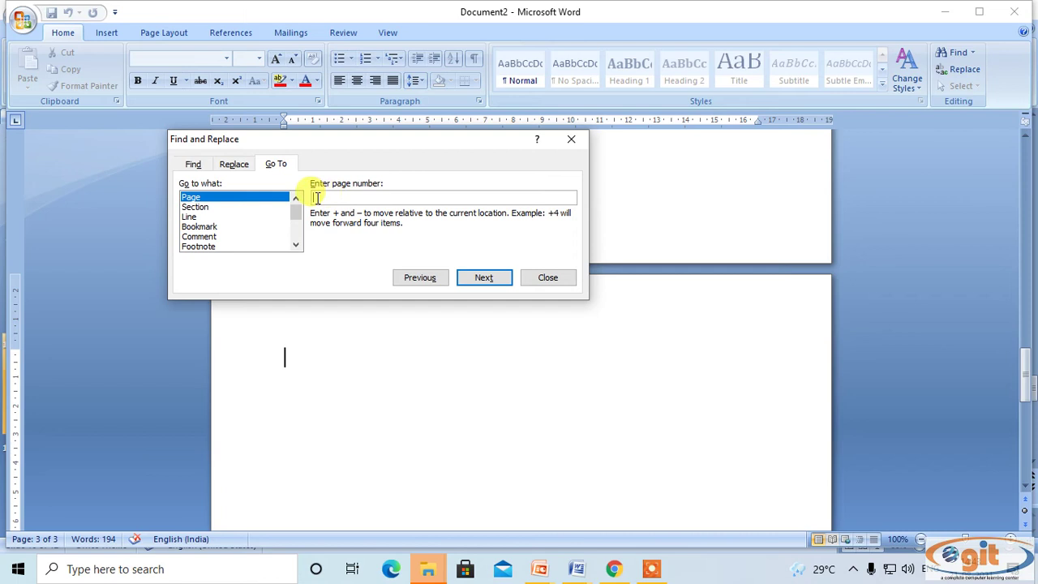
{"action": "type", "text": "1"}
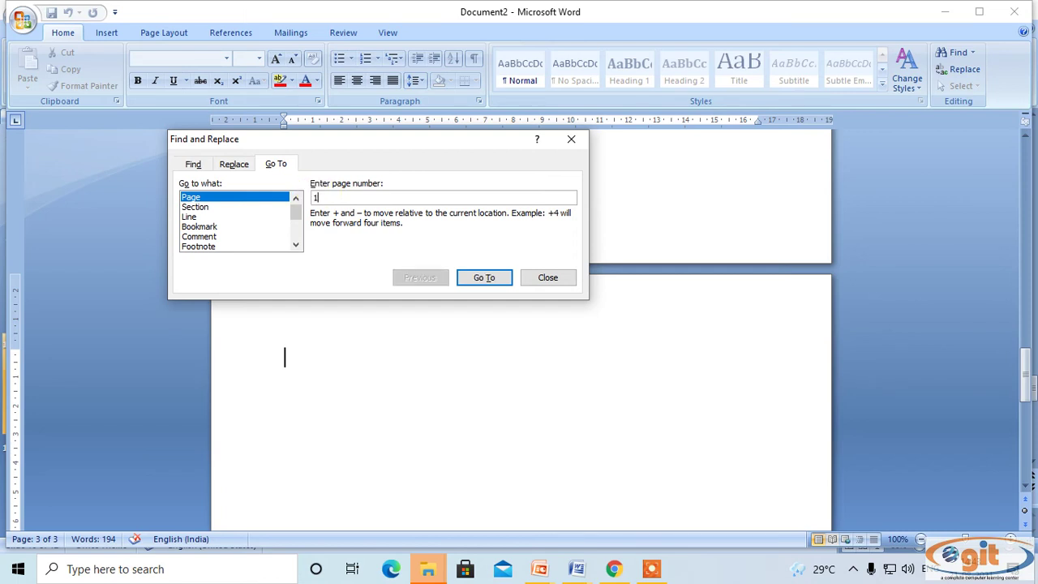
{"action": "left_click", "coordinate": [485, 279]}
{"action": "left_click_drag", "start_coordinate": [338, 144], "coordinate": [740, 351]}
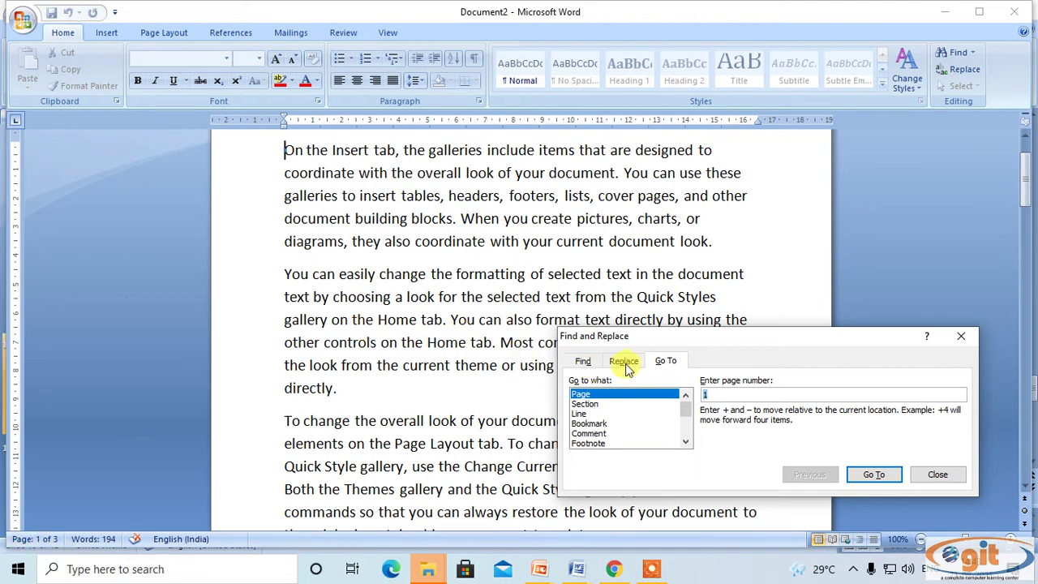
{"action": "left_click_drag", "start_coordinate": [672, 338], "coordinate": [467, 210]}
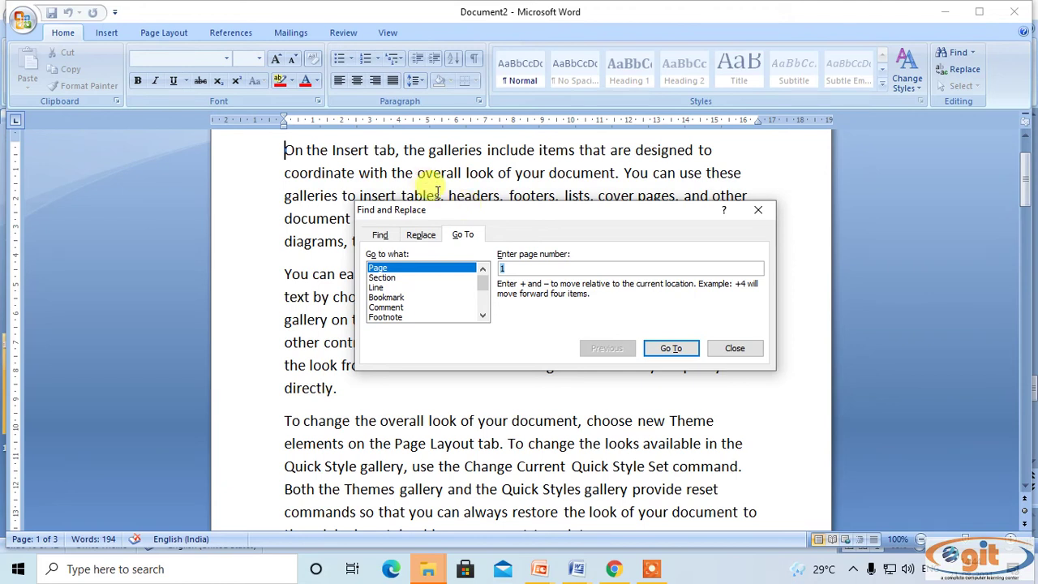
{"action": "left_click_drag", "start_coordinate": [487, 209], "coordinate": [373, 197]}
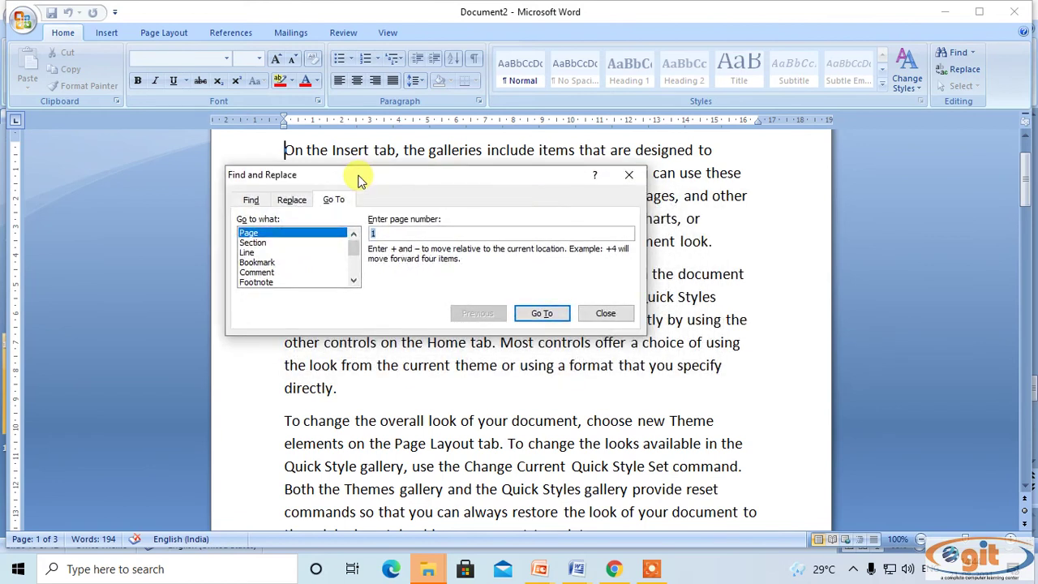
{"action": "left_click_drag", "start_coordinate": [373, 175], "coordinate": [387, 155]}
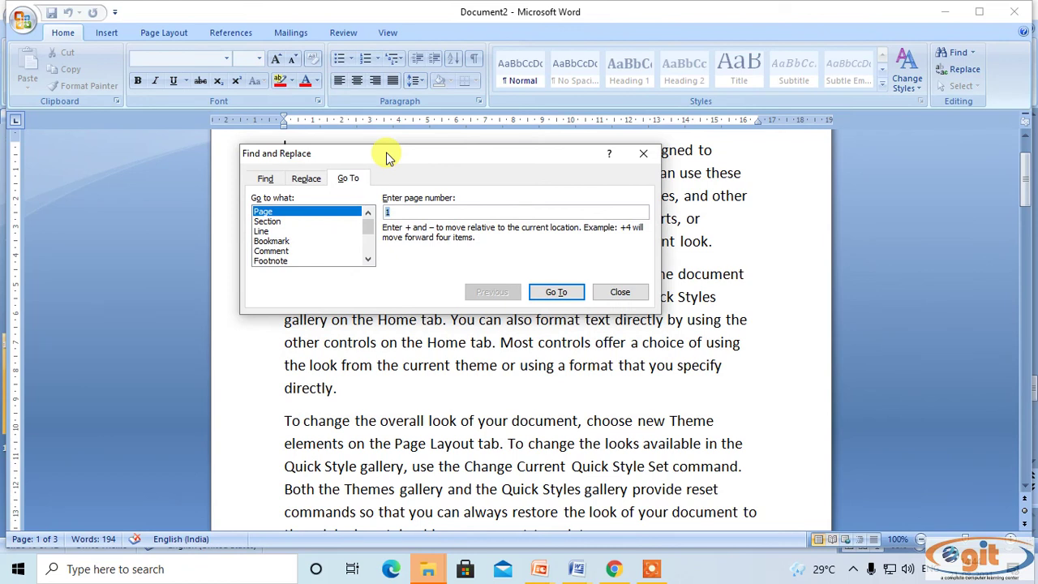
{"action": "left_click", "coordinate": [627, 294]}
- Split "You can easily change" onto its own line in the second paragraph and apply the Heading 1 style to it
{"action": "scroll", "coordinate": [556, 371], "scroll_direction": "up", "scroll_amount": 1}
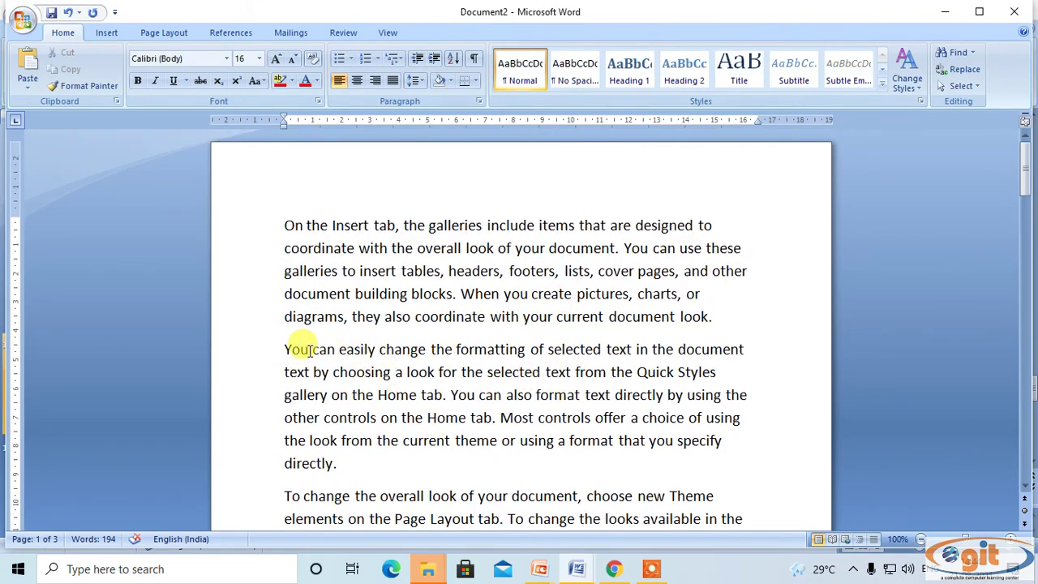
{"action": "left_click", "coordinate": [432, 349]}
{"action": "key", "text": "Return"}
{"action": "left_click", "coordinate": [283, 349]}
{"action": "left_click_drag", "start_coordinate": [283, 348], "coordinate": [430, 355]}
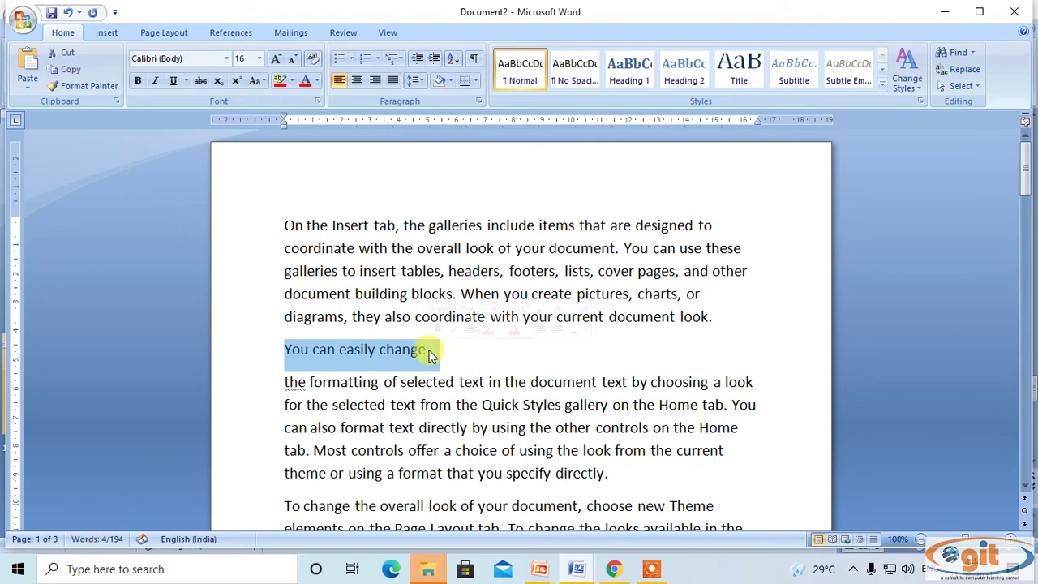
{"action": "left_click", "coordinate": [635, 72]}
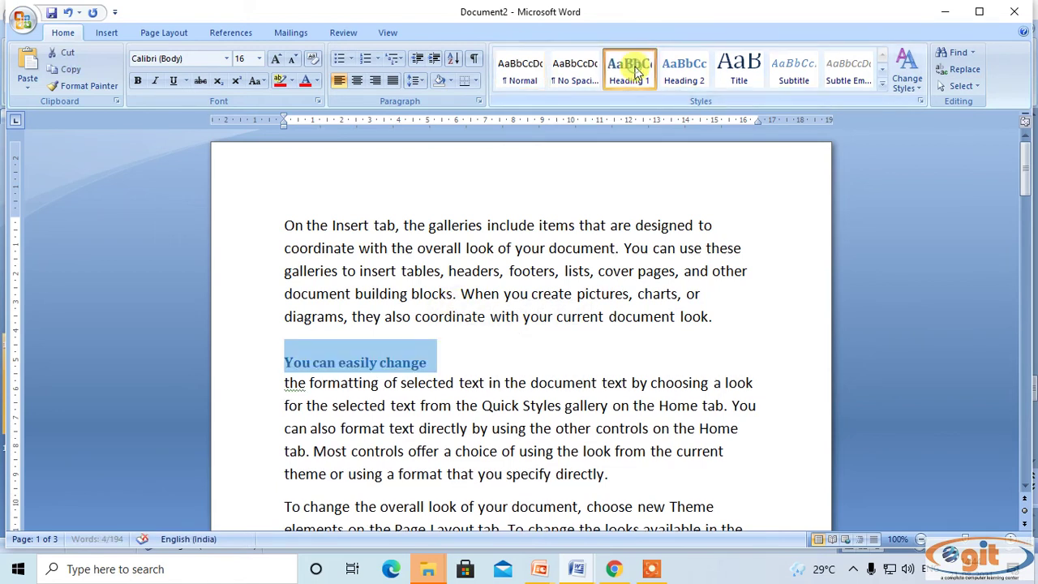
{"action": "left_click", "coordinate": [480, 351]}
- Split "To change" onto its own line in the third paragraph and apply the Heading 2 style to it
{"action": "scroll", "coordinate": [477, 345], "scroll_direction": "down", "scroll_amount": 5}
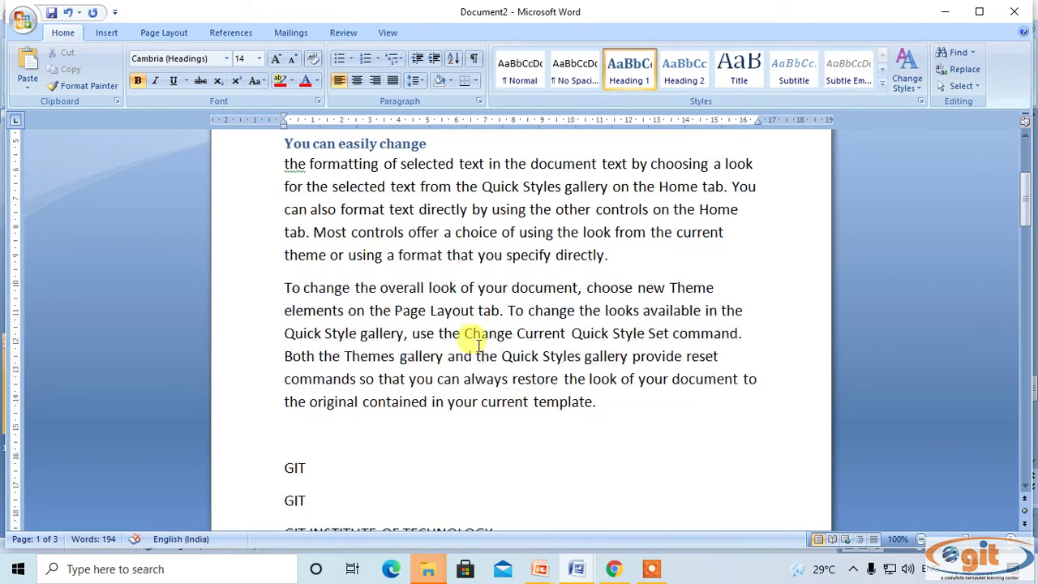
{"action": "scroll", "coordinate": [477, 345], "scroll_direction": "down", "scroll_amount": 1}
{"action": "left_click", "coordinate": [354, 250]}
{"action": "key", "text": "Return"}
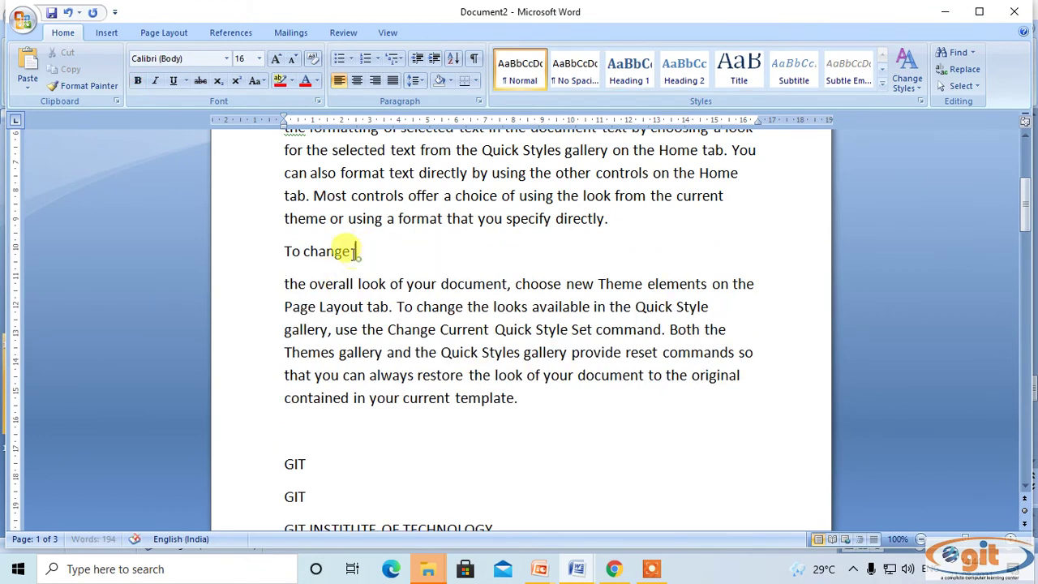
{"action": "left_click", "coordinate": [255, 254]}
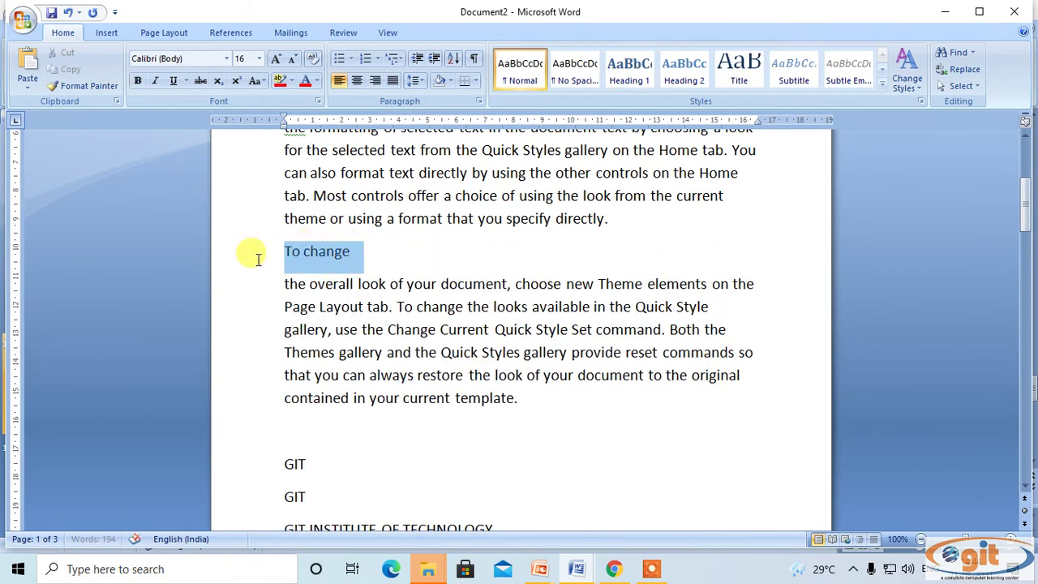
{"action": "left_click", "coordinate": [680, 73]}
- Insert a block of blank lines above the first paragraph of page 1
{"action": "scroll", "coordinate": [495, 333], "scroll_direction": "up", "scroll_amount": 5}
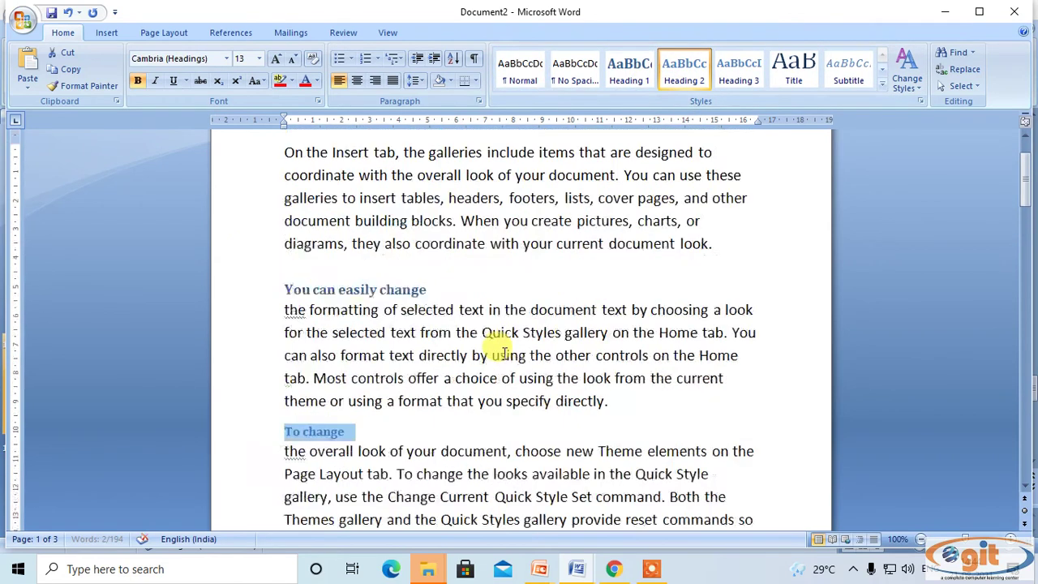
{"action": "left_click", "coordinate": [284, 223]}
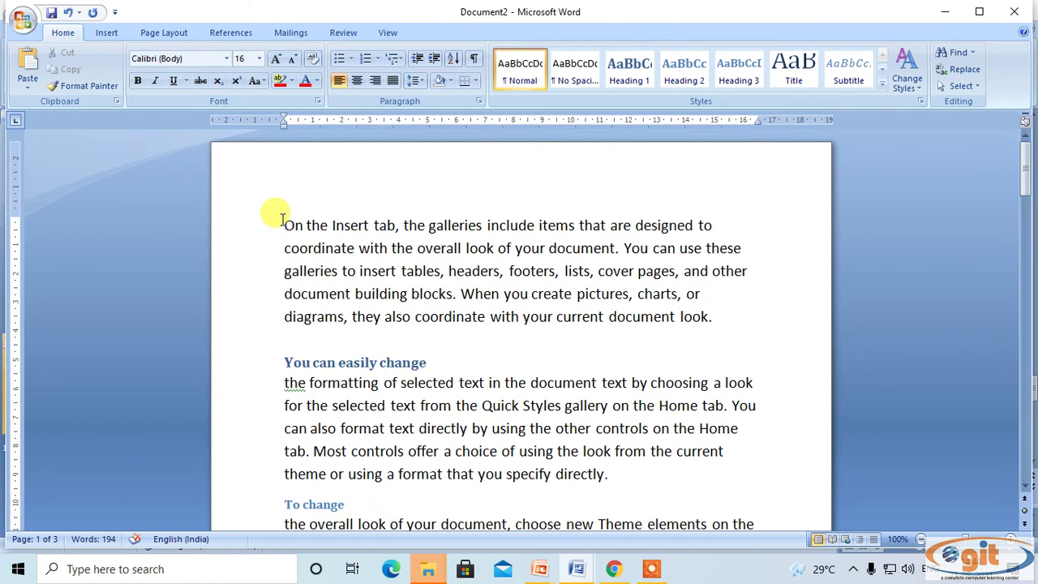
{"action": "key", "text": "Return"}
{"action": "key", "text": "Return"}
{"action": "key", "text": "Return"}
{"action": "key", "text": "Return"}
{"action": "key", "text": "Return"}
{"action": "key", "text": "Return"}
{"action": "key", "text": "Return"}
{"action": "key", "text": "Return"}
- Place the cursor in the blank lines on page 1 and jump to heading number 1 with Go To
{"action": "left_click", "coordinate": [312, 186]}
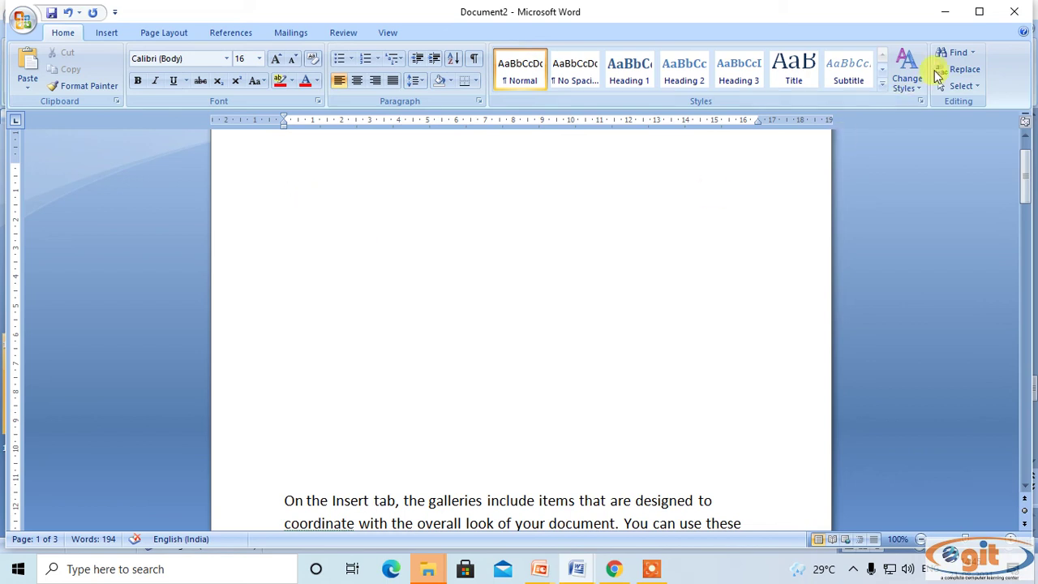
{"action": "left_click", "coordinate": [973, 56]}
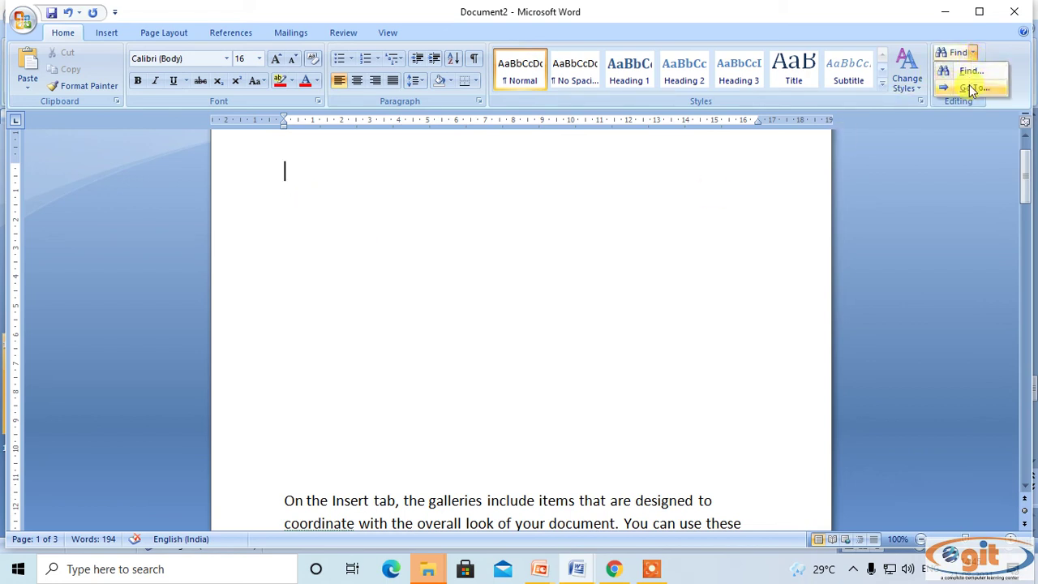
{"action": "left_click", "coordinate": [972, 87]}
{"action": "left_click_drag", "start_coordinate": [413, 211], "coordinate": [488, 130]}
{"action": "left_click_drag", "start_coordinate": [440, 204], "coordinate": [438, 232]}
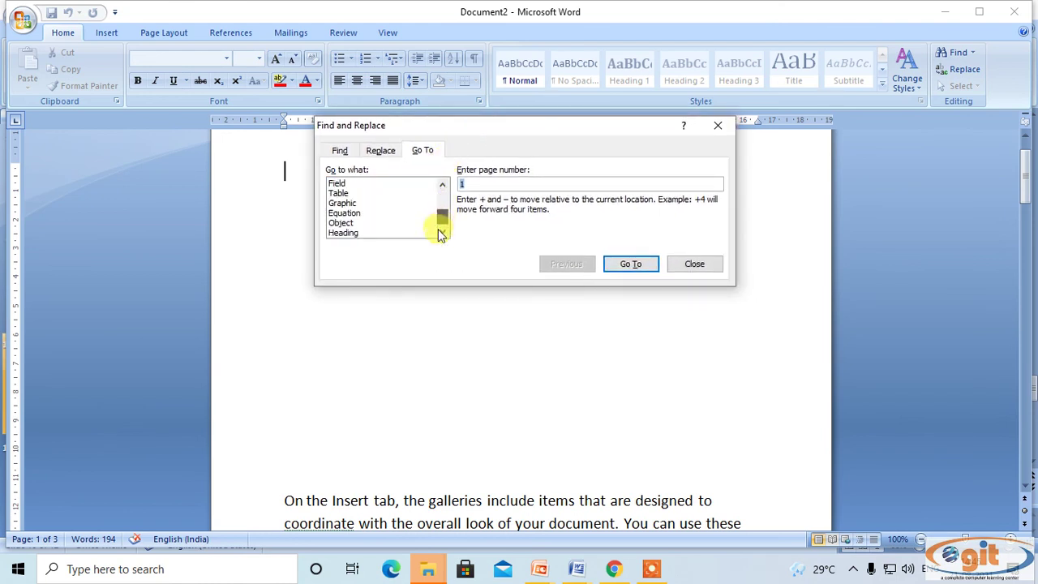
{"action": "left_click", "coordinate": [352, 233]}
{"action": "left_click_drag", "start_coordinate": [398, 124], "coordinate": [278, 100]}
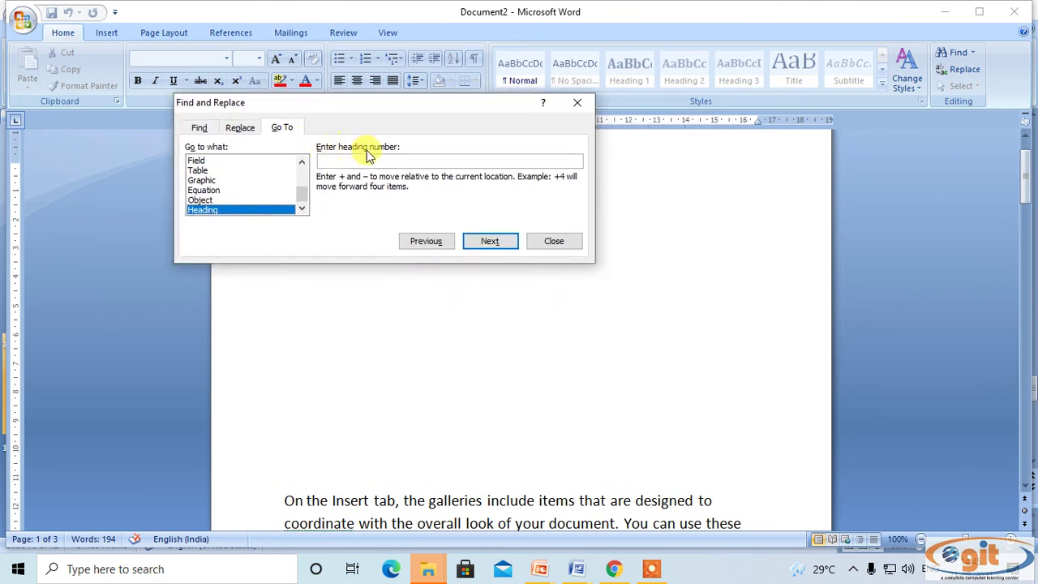
{"action": "left_click_drag", "start_coordinate": [354, 102], "coordinate": [715, 64]}
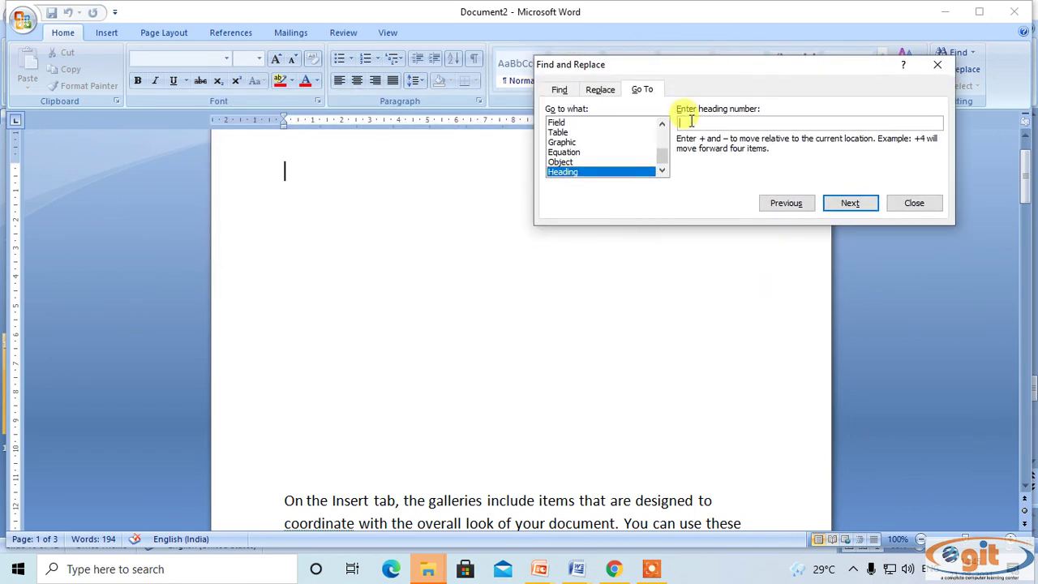
{"action": "type", "text": "1"}
{"action": "left_click", "coordinate": [848, 204]}
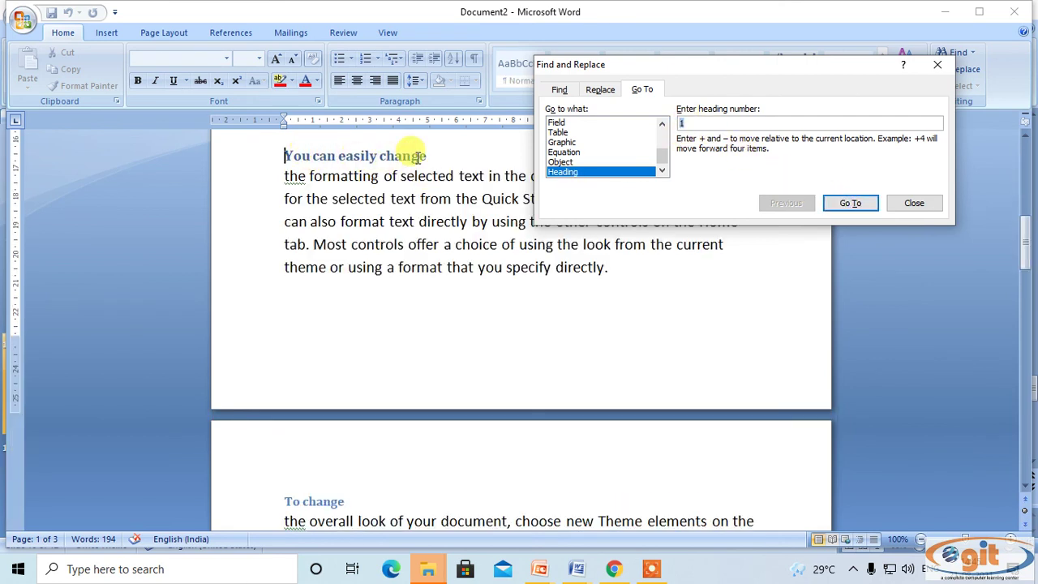
{"action": "left_click", "coordinate": [850, 204]}
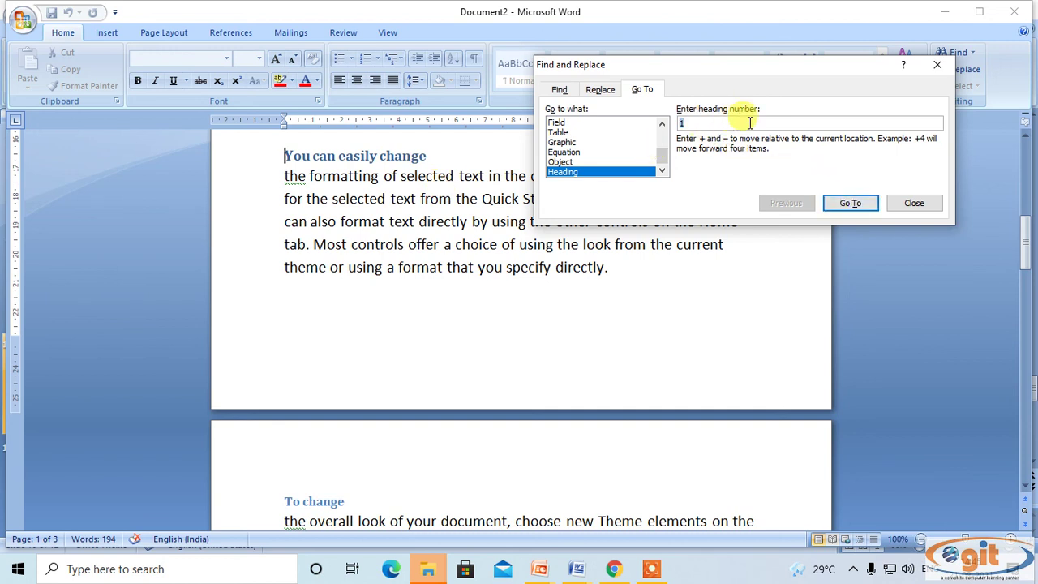
- Jump to heading number 2 with Go To and move the dialog away from the "To change" heading
{"action": "type", "text": "2"}
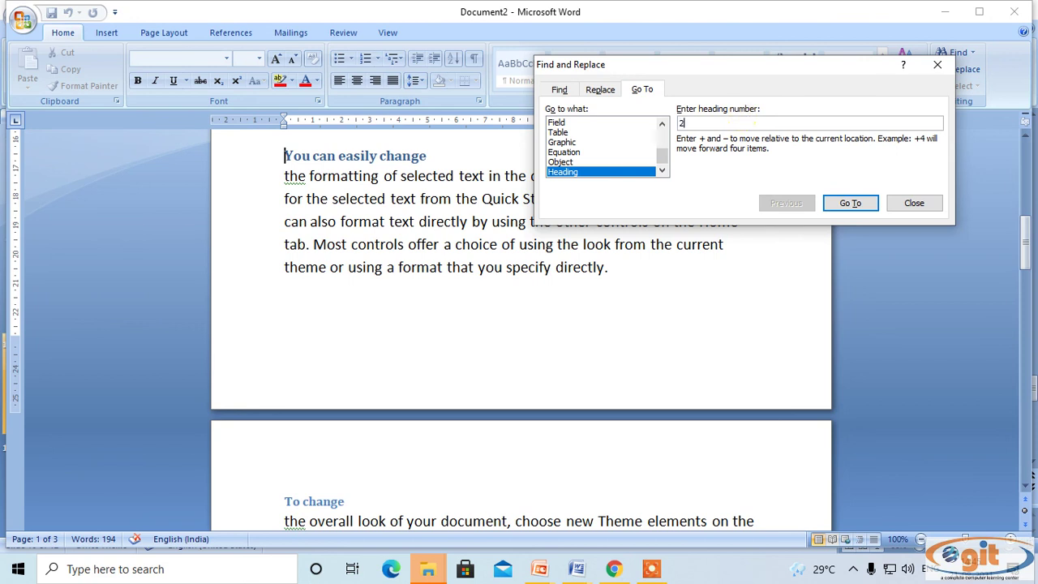
{"action": "left_click", "coordinate": [850, 203]}
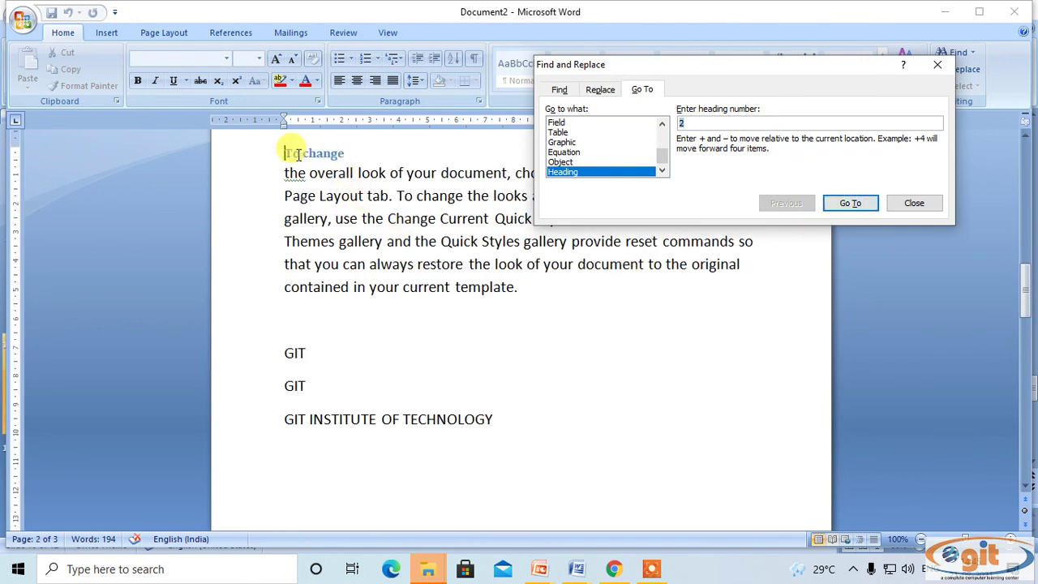
{"action": "left_click_drag", "start_coordinate": [691, 67], "coordinate": [463, 98]}
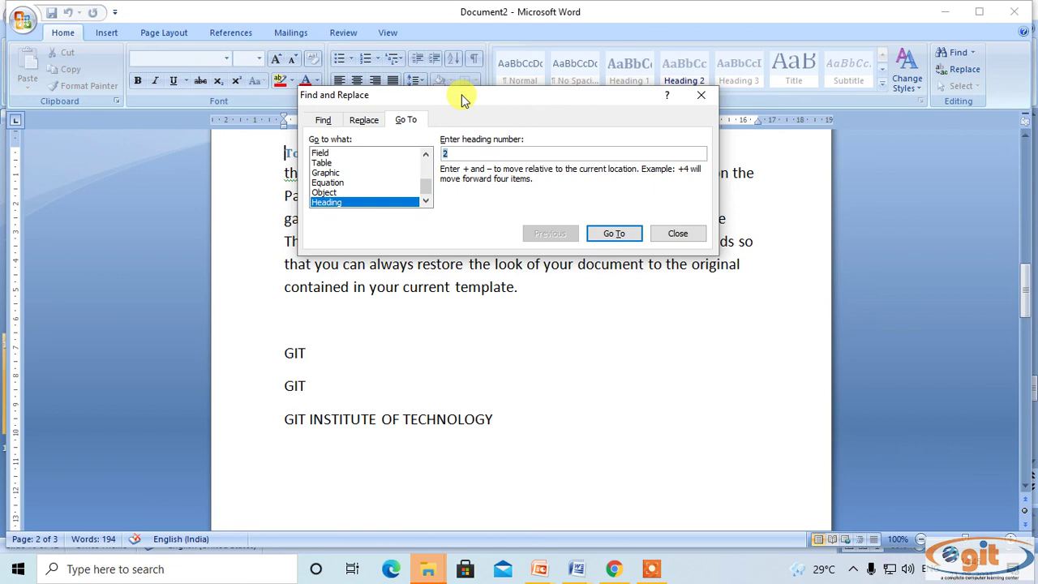
{"action": "left_click_drag", "start_coordinate": [505, 99], "coordinate": [474, 234]}
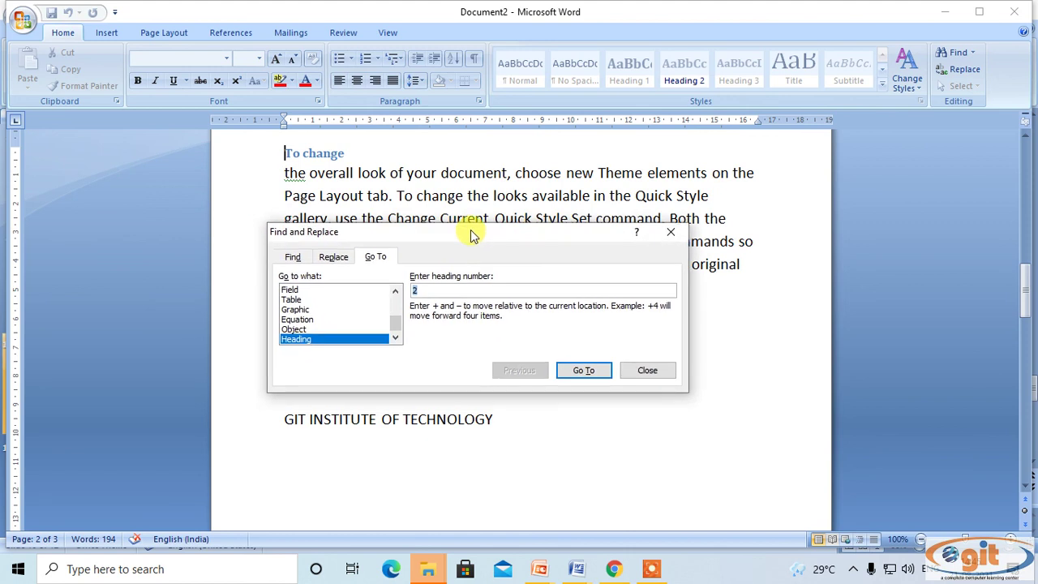
{"action": "left_click_drag", "start_coordinate": [441, 232], "coordinate": [528, 160]}
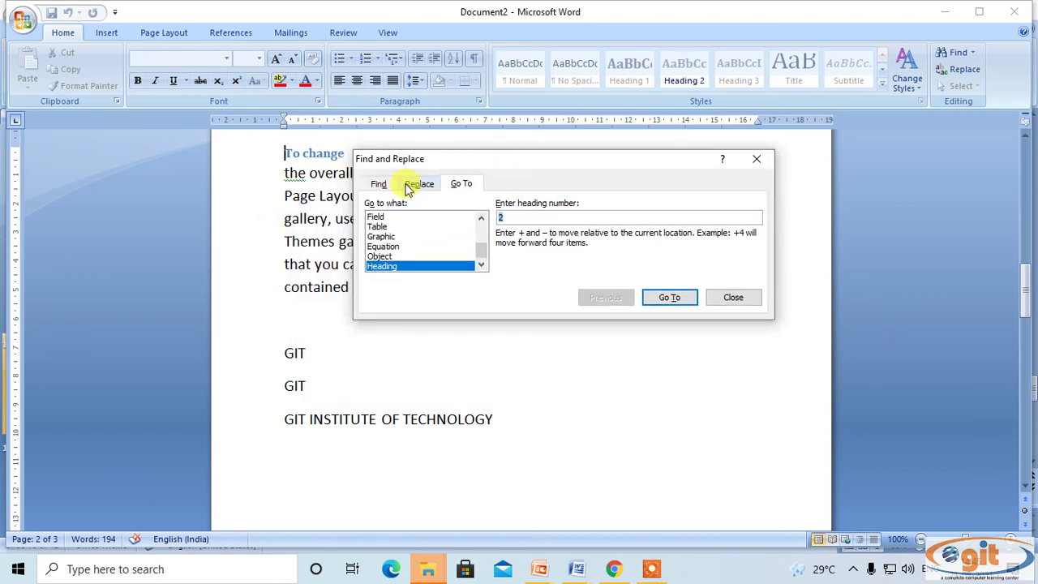
- Review the Find, Replace and Go To functions in the Find and Replace dialog and close it
{"action": "left_click", "coordinate": [377, 185]}
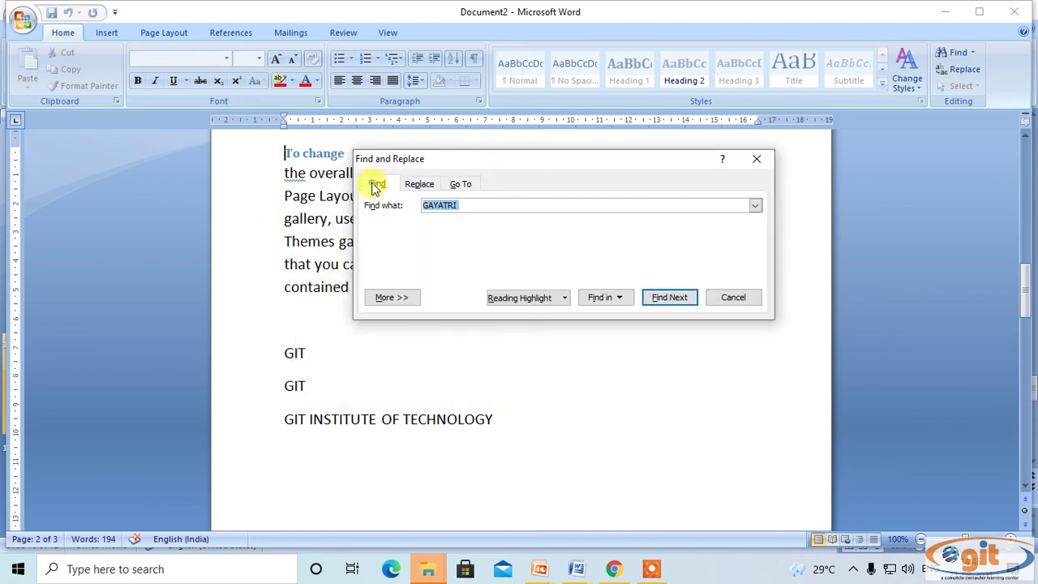
{"action": "left_click", "coordinate": [418, 185]}
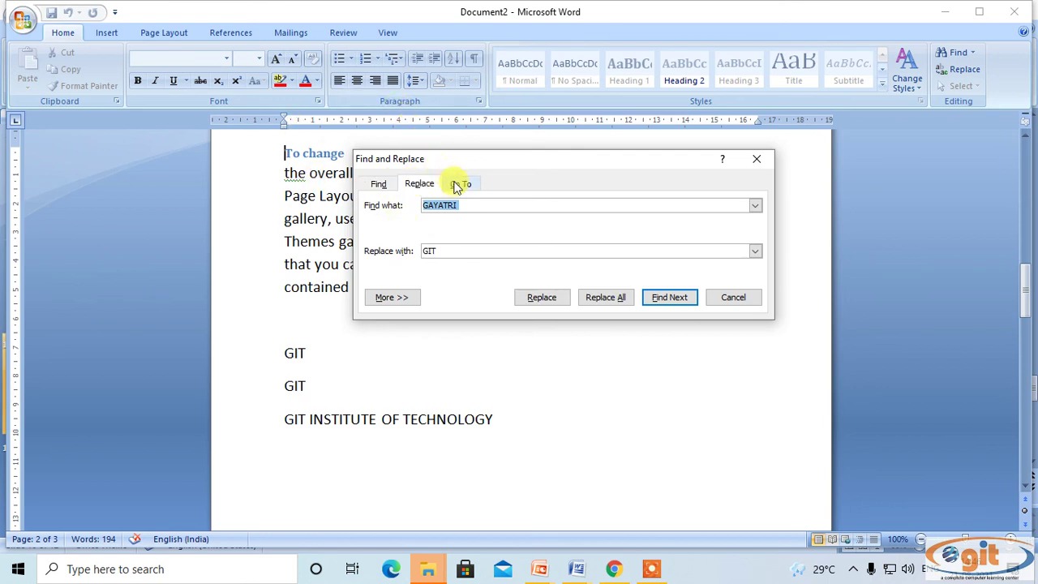
{"action": "left_click", "coordinate": [459, 185]}
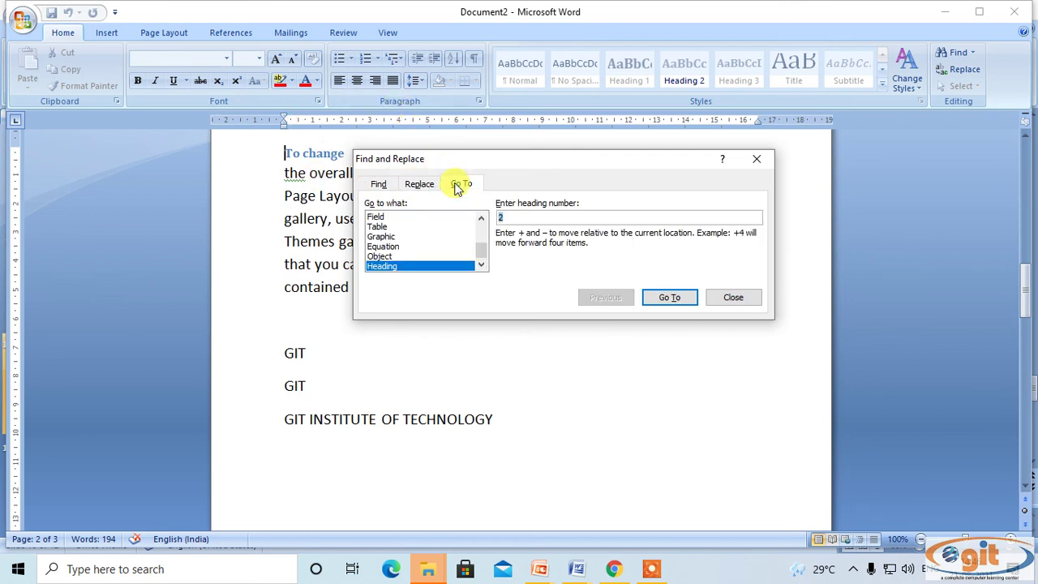
{"action": "left_click", "coordinate": [756, 159]}
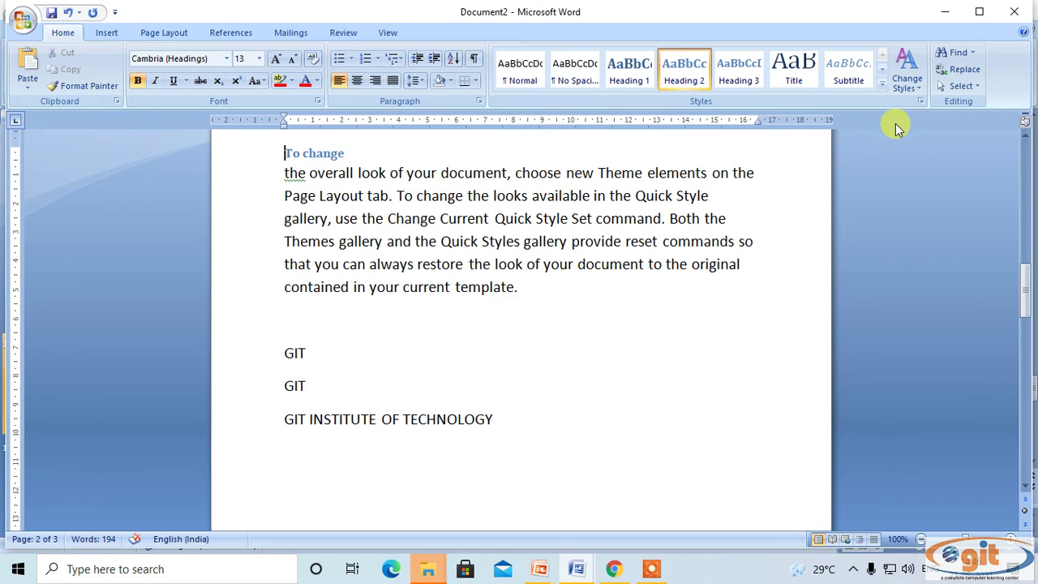
{"action": "left_click", "coordinate": [974, 52]}
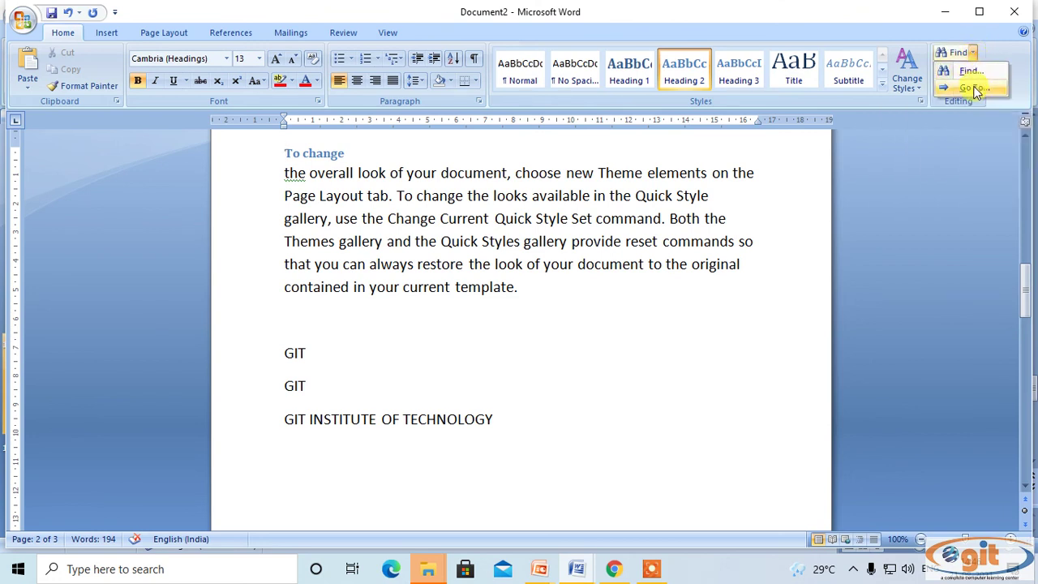
{"action": "left_click", "coordinate": [811, 161]}
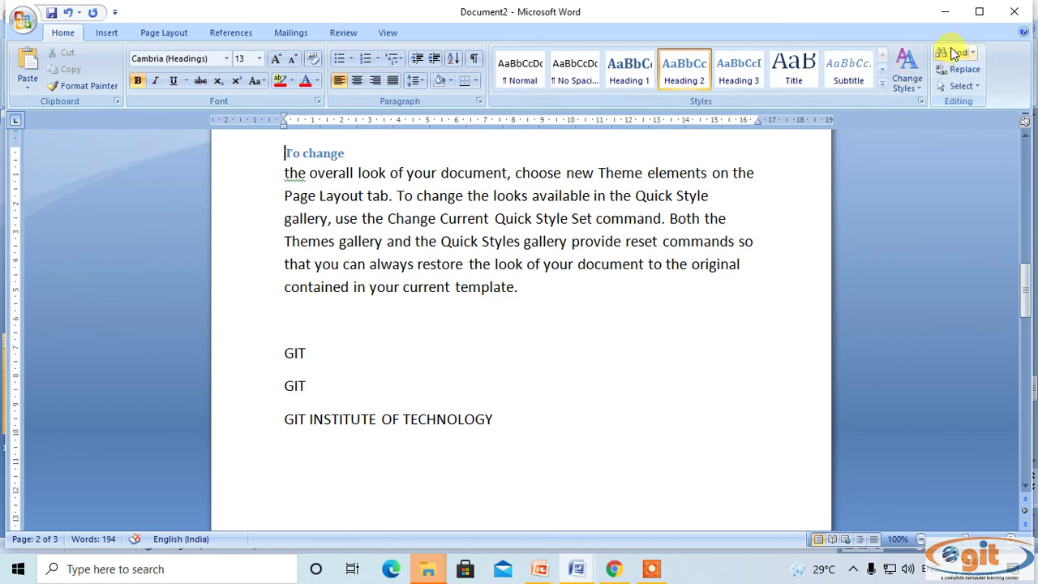